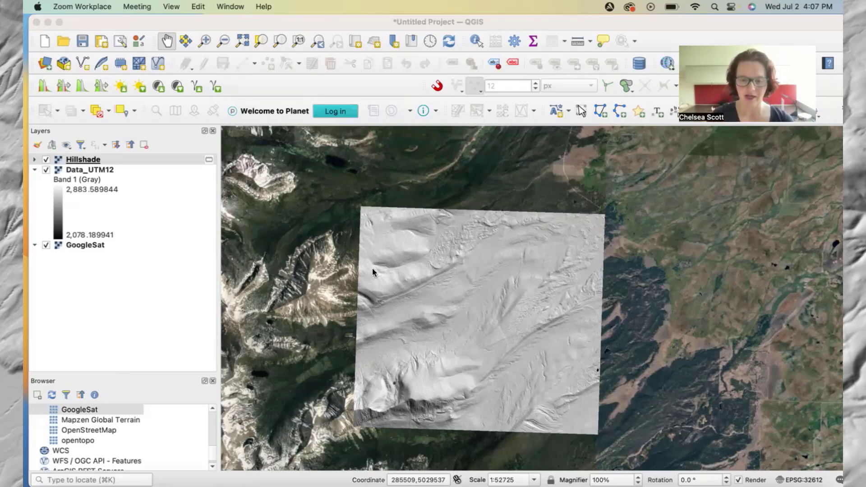
Examine the extent and pixel size in the Data_UTM12 layer's properties.
{"action": "mouse_move", "coordinate": [468, 315]}
{"action": "left_mouse_down"}
{"action": "mouse_move", "coordinate": [443, 307]}
{"action": "mouse_move", "coordinate": [457, 309]}
{"action": "left_mouse_up"}
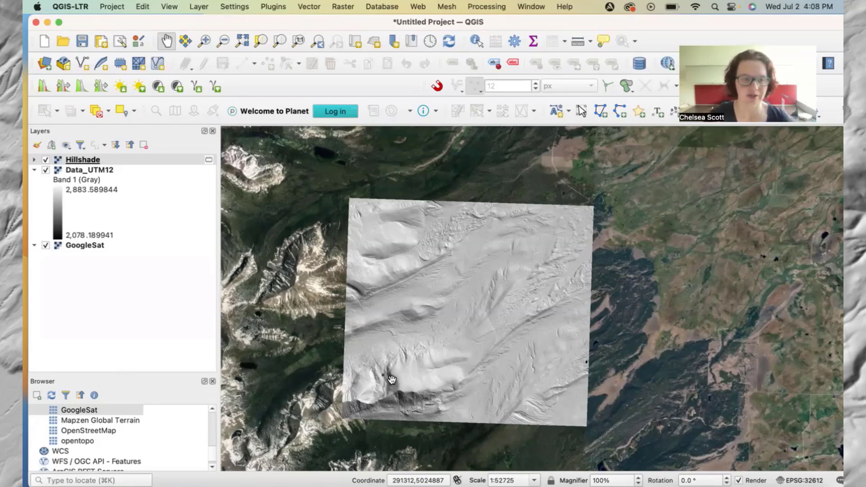
{"action": "left_click", "coordinate": [98, 172]}
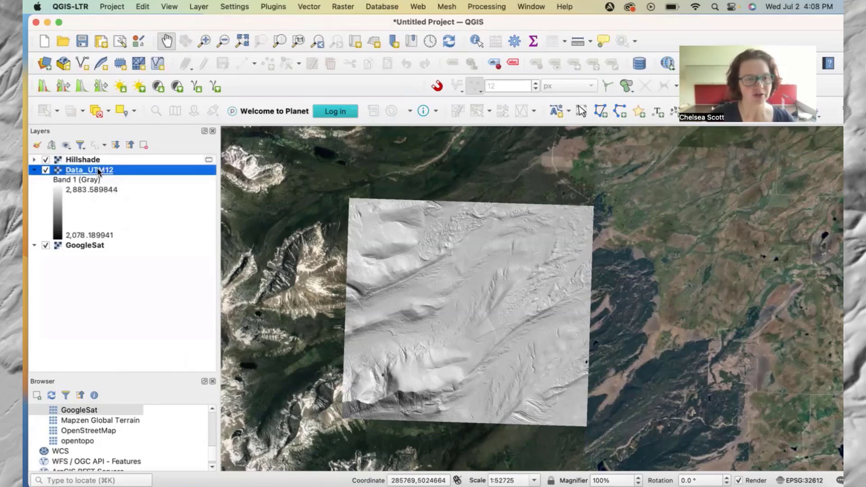
{"action": "double_click", "coordinate": [98, 172]}
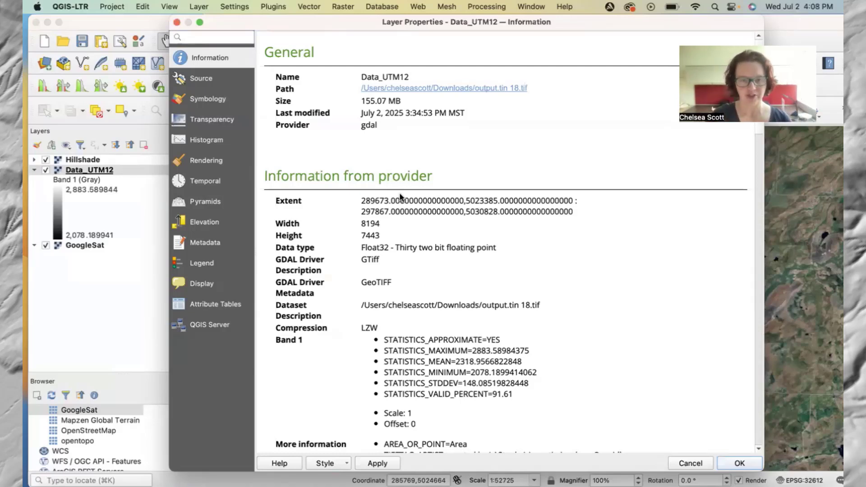
{"action": "left_click_drag", "start_coordinate": [301, 203], "coordinate": [275, 203]}
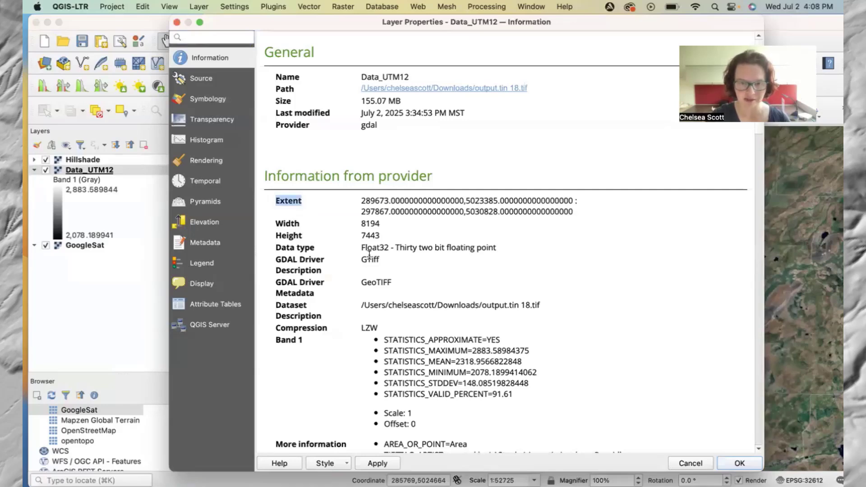
{"action": "scroll", "coordinate": [369, 256], "scroll_direction": "down", "scroll_amount": 3}
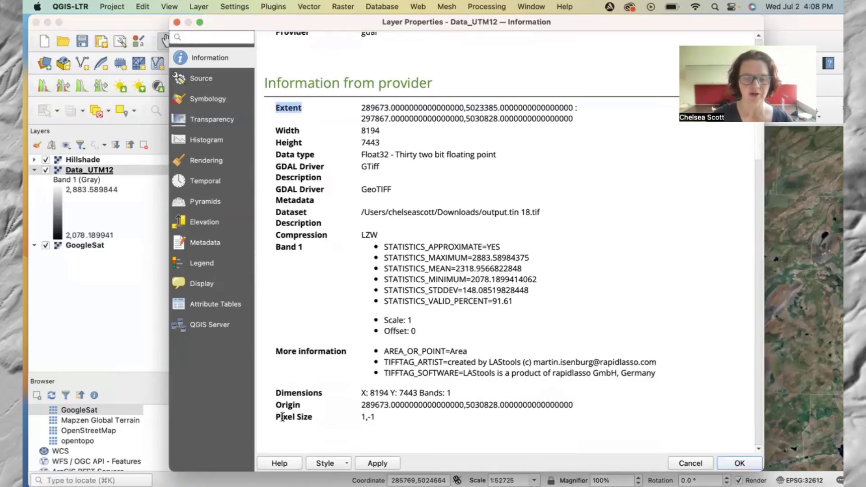
{"action": "left_click_drag", "start_coordinate": [276, 418], "coordinate": [376, 416]}
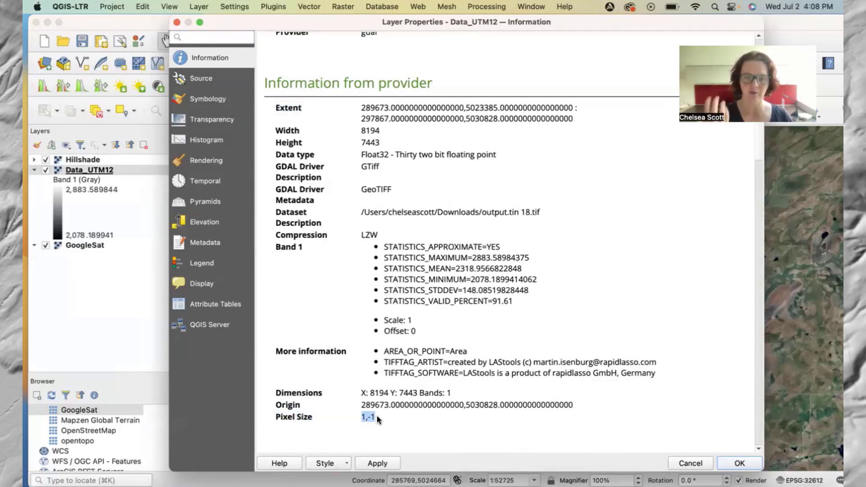
Examine the Data_UTM12 layer's coordinate reference system and EPSG code, and close its properties.
{"action": "scroll", "coordinate": [378, 415], "scroll_direction": "down", "scroll_amount": 5}
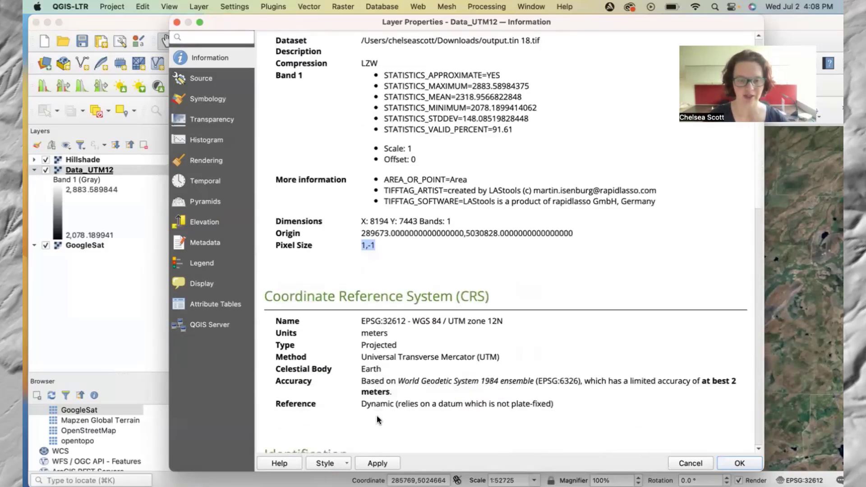
{"action": "left_click_drag", "start_coordinate": [266, 297], "coordinate": [401, 294]}
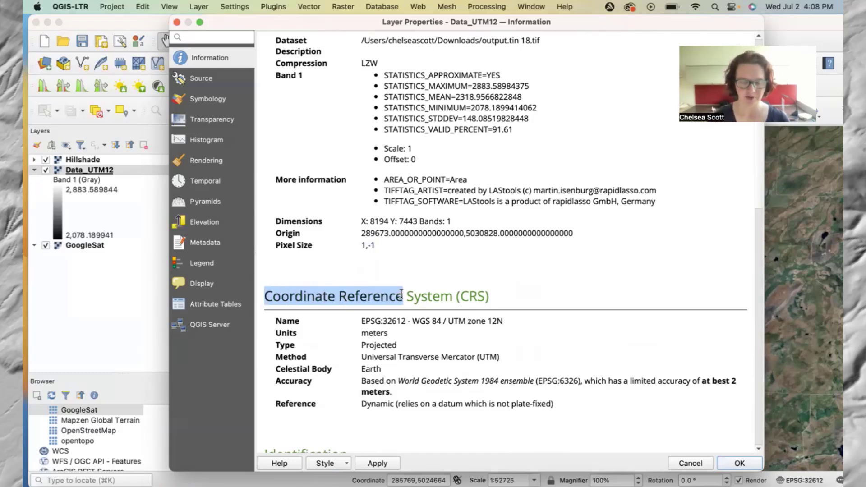
{"action": "left_click_drag", "start_coordinate": [362, 321], "coordinate": [382, 321]}
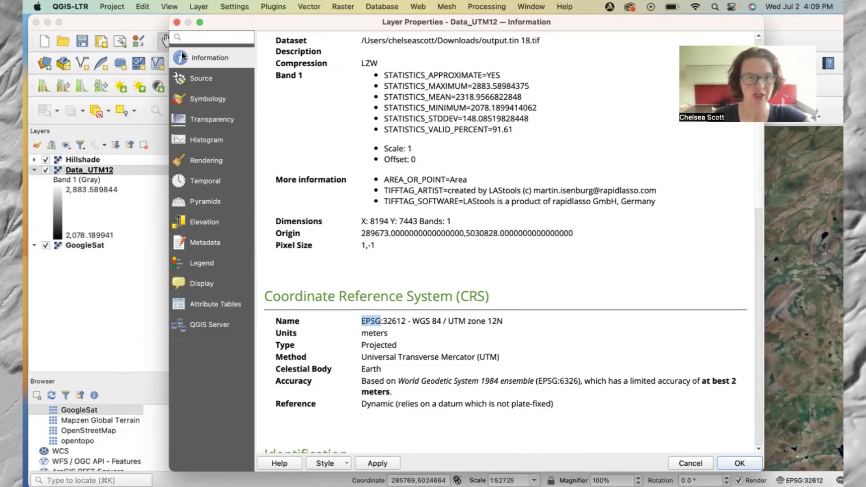
{"action": "left_click", "coordinate": [176, 22]}
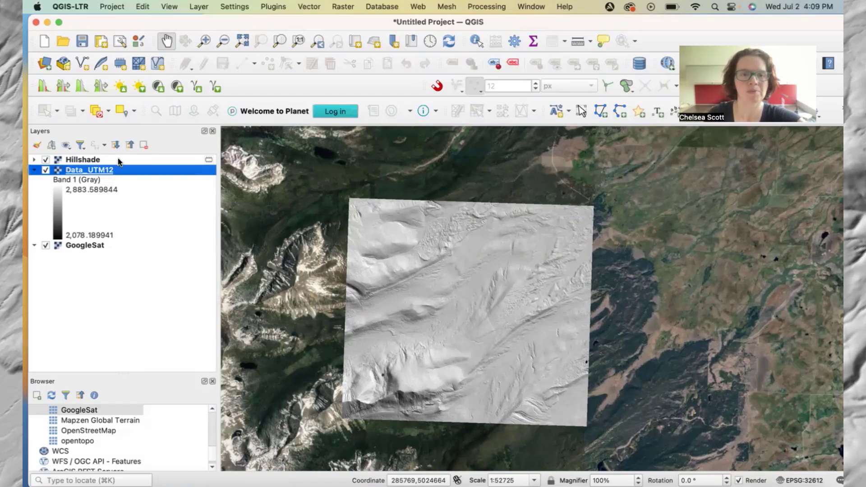
Start a Warp (Reproject) of the Data_UTM12 raster with source CRS EPSG:32612 - WGS 84 / UTM zone 12N.
{"action": "left_click", "coordinate": [342, 7]}
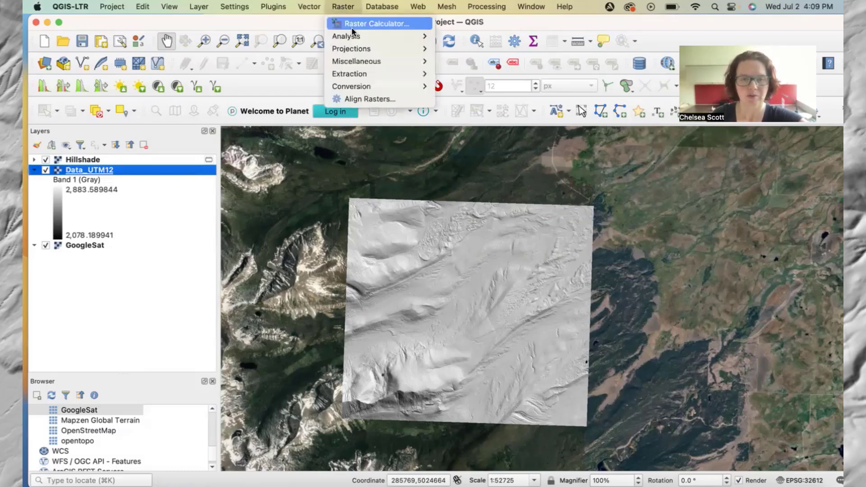
{"action": "mouse_move", "coordinate": [358, 48]}
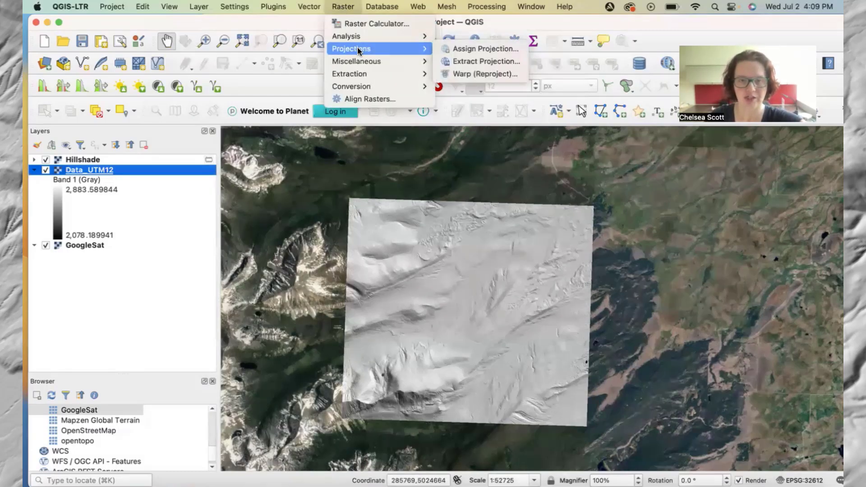
{"action": "left_click", "coordinate": [481, 76]}
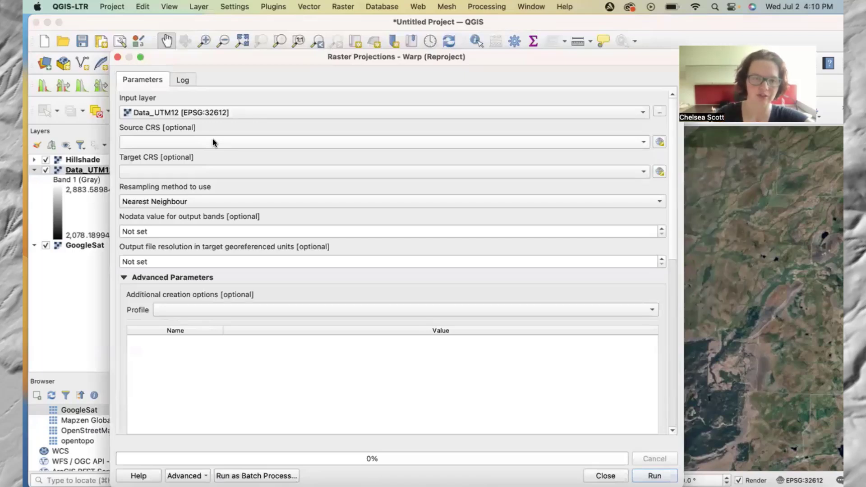
{"action": "left_click", "coordinate": [212, 142]}
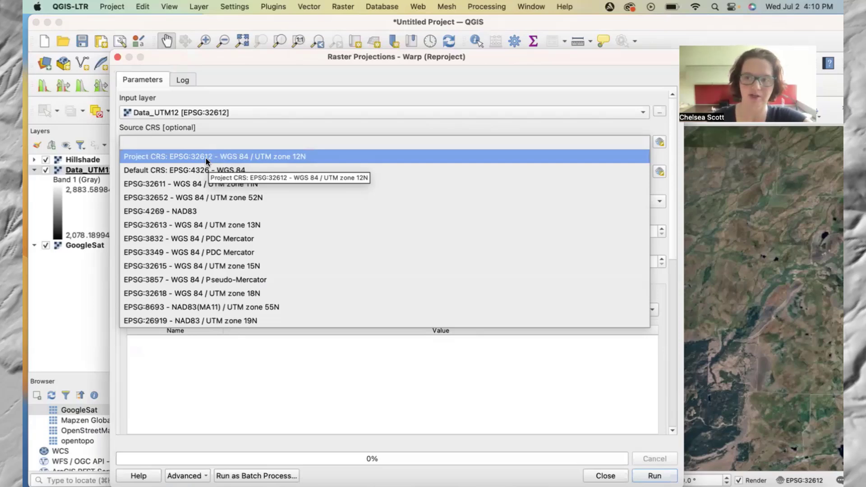
{"action": "left_click", "coordinate": [206, 158]}
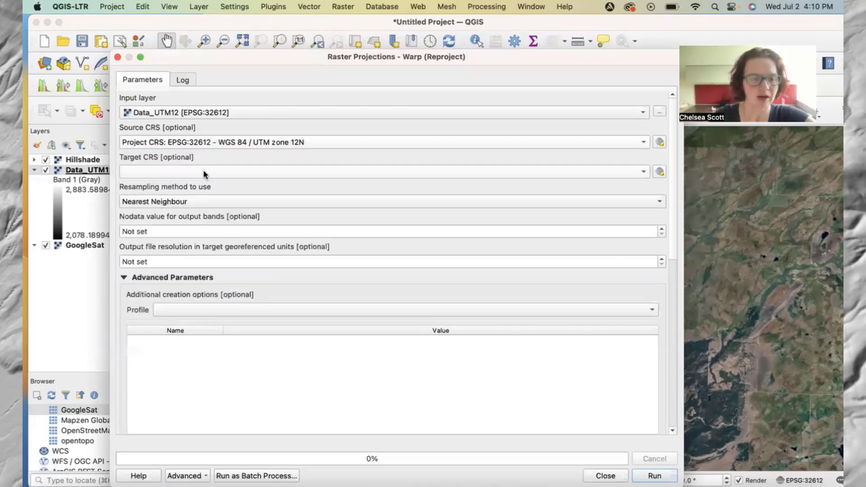
Set the target CRS to the predefined EPSG:32611 - WGS 84 / UTM zone 11N, filtering the list by 32611.
{"action": "left_click", "coordinate": [205, 172]}
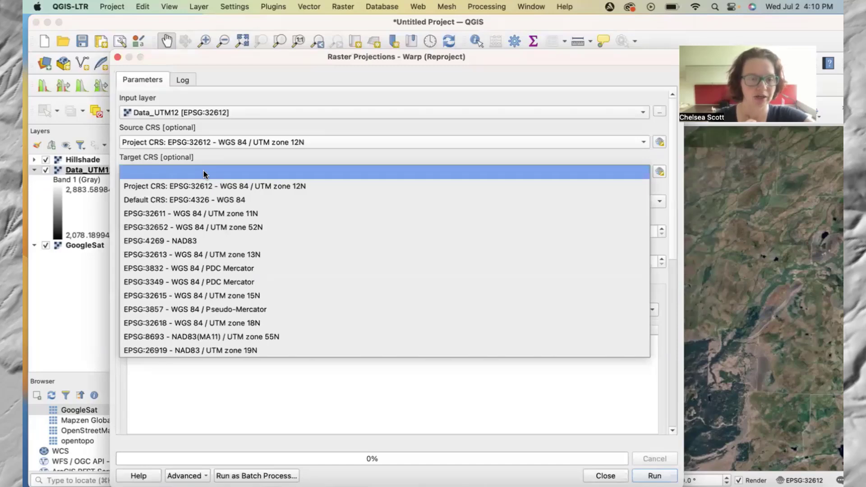
{"action": "left_click", "coordinate": [656, 174]}
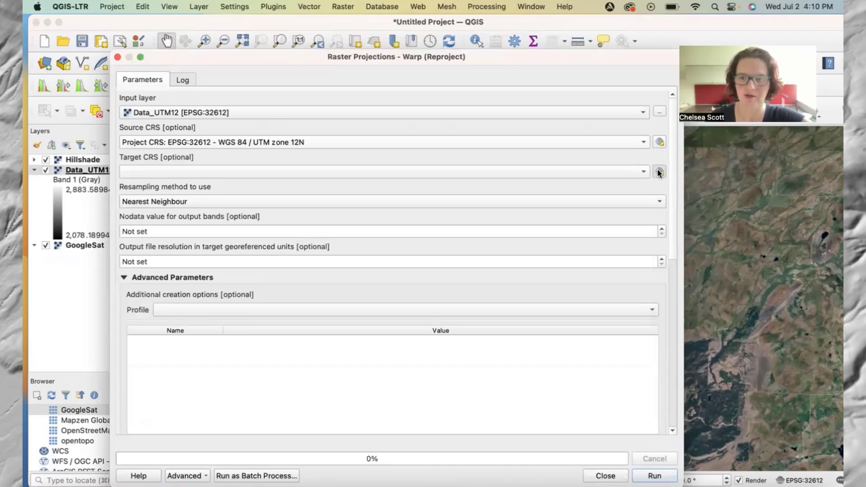
{"action": "left_click", "coordinate": [659, 172]}
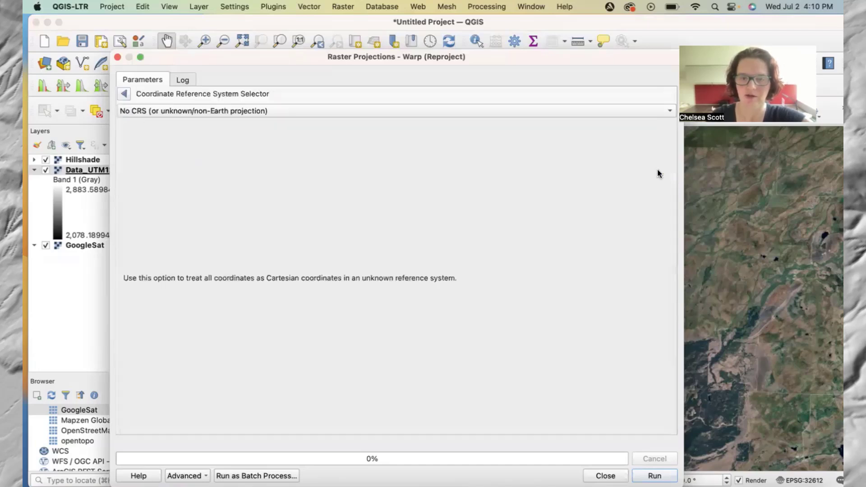
{"action": "left_click", "coordinate": [170, 113]}
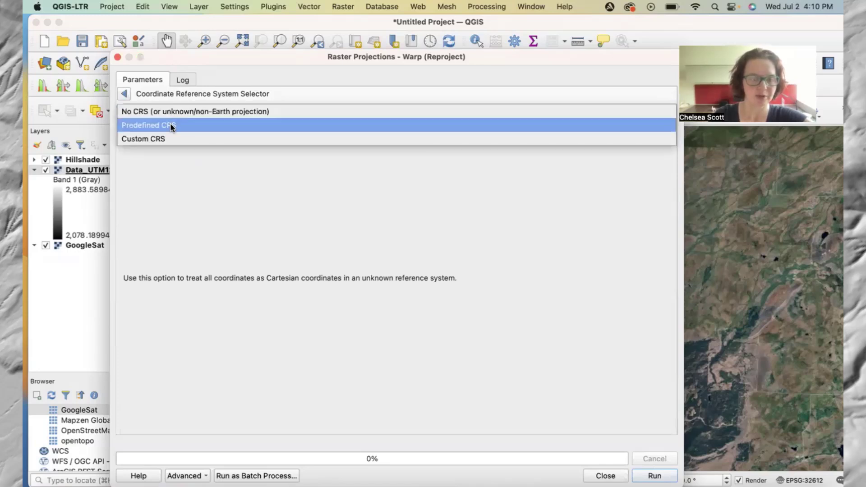
{"action": "left_click", "coordinate": [170, 124]}
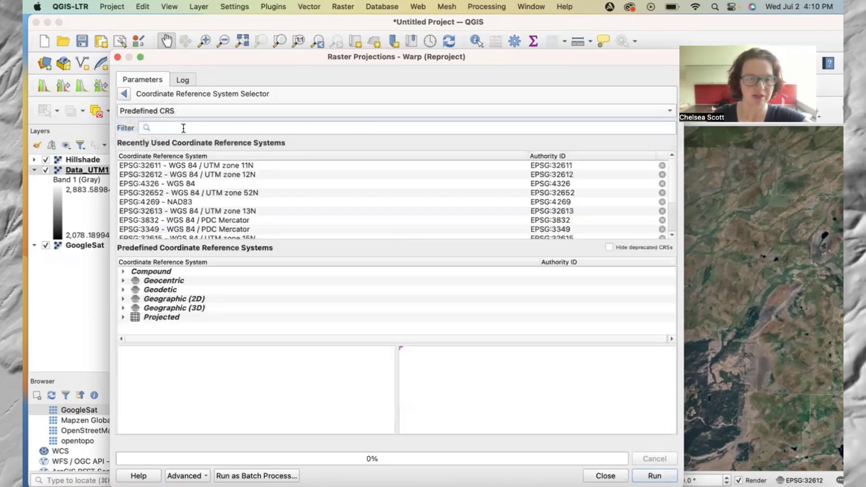
{"action": "left_click", "coordinate": [240, 166]}
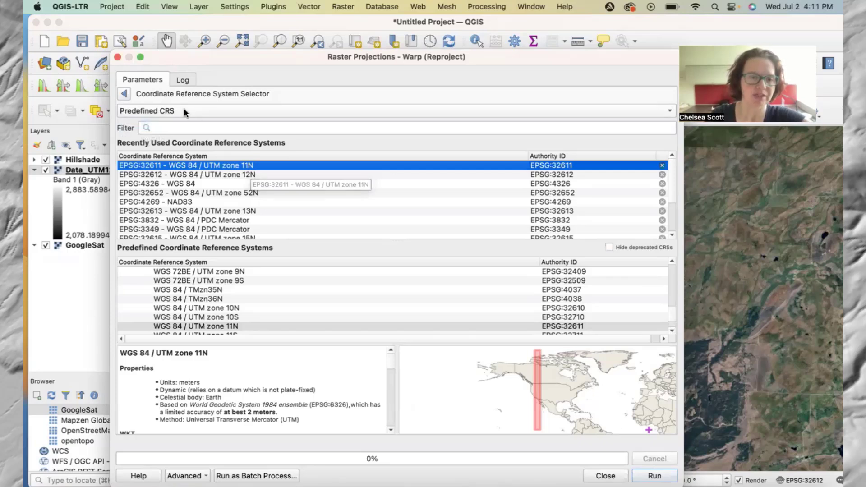
{"action": "left_click", "coordinate": [186, 128]}
{"action": "type", "text": "32"}
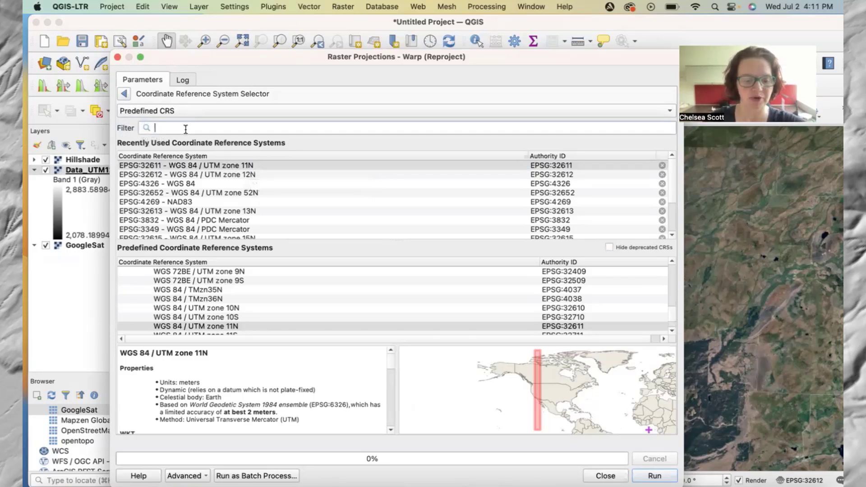
{"action": "type", "text": "6"}
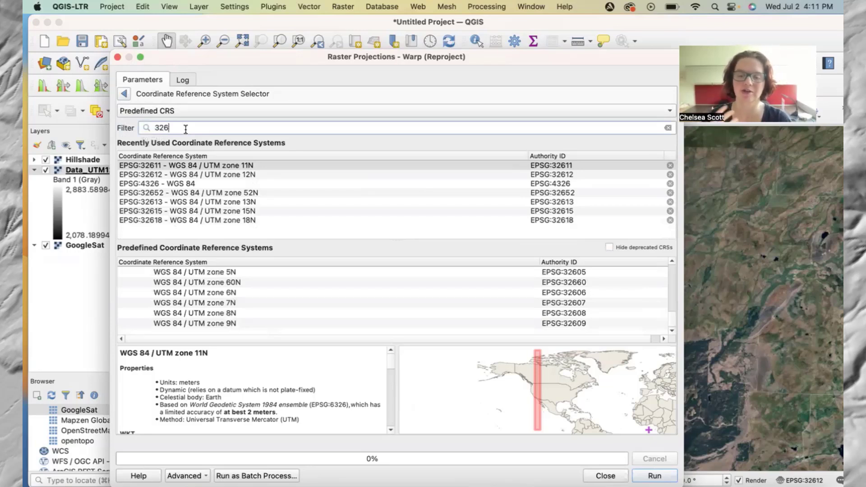
{"action": "type", "text": "11"}
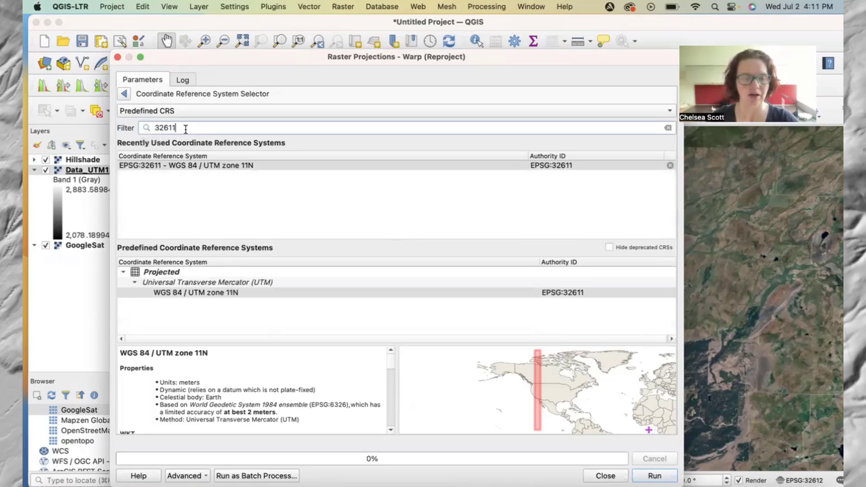
{"action": "left_click", "coordinate": [203, 165]}
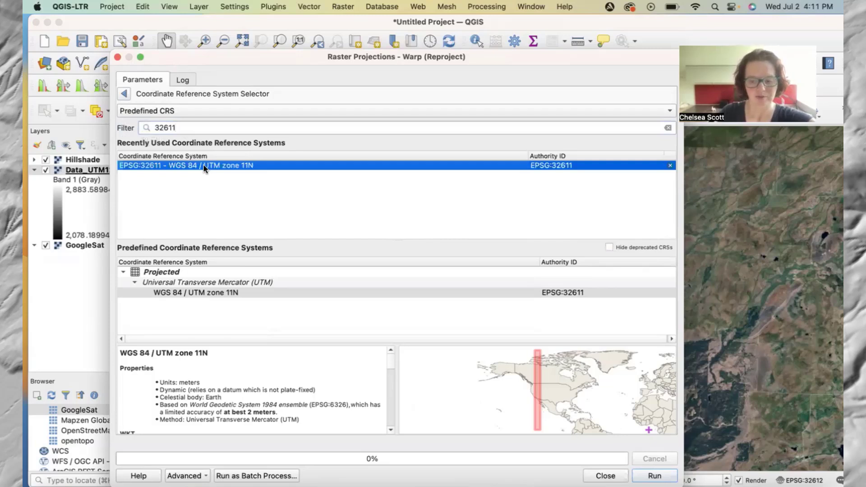
{"action": "left_click", "coordinate": [125, 95]}
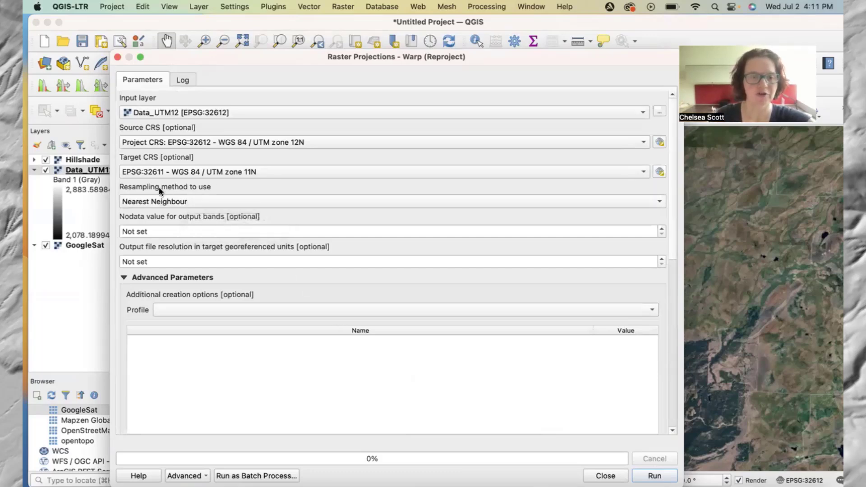
Set the reprojected output to save as the TIF file Data_UTM_11_NN on the Desktop.
{"action": "scroll", "coordinate": [395, 351], "scroll_direction": "down", "scroll_amount": 6}
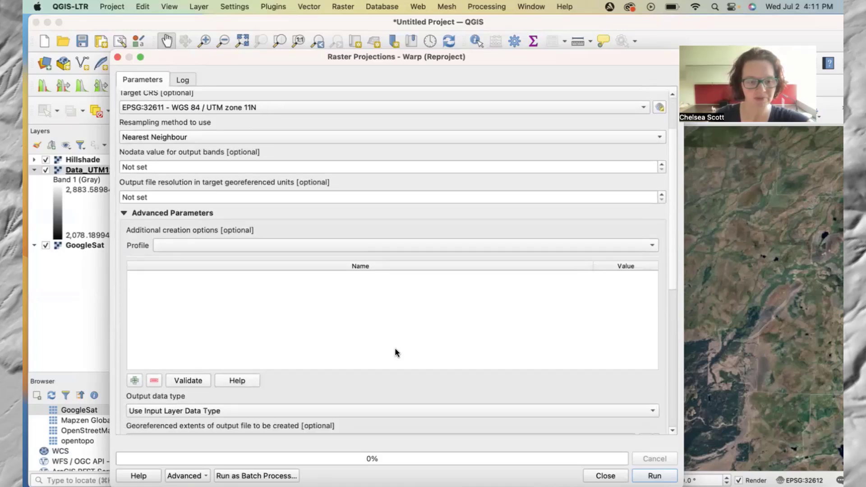
{"action": "scroll", "coordinate": [395, 352], "scroll_direction": "down", "scroll_amount": 2}
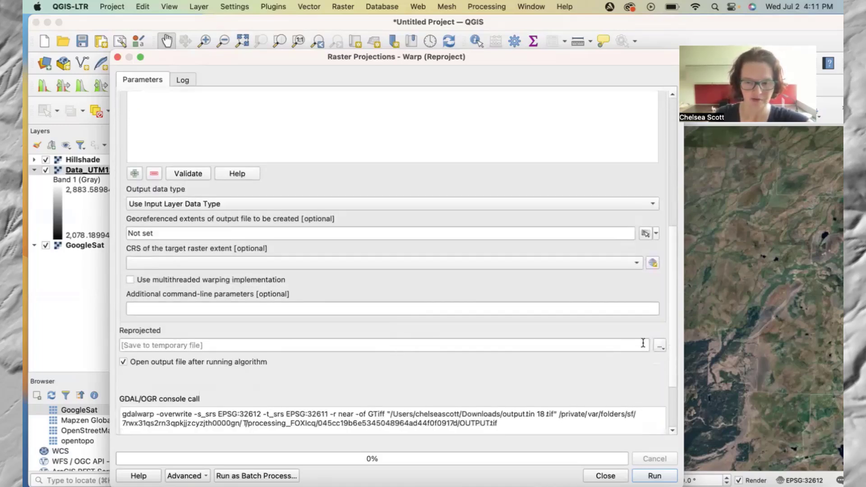
{"action": "left_click", "coordinate": [657, 345]}
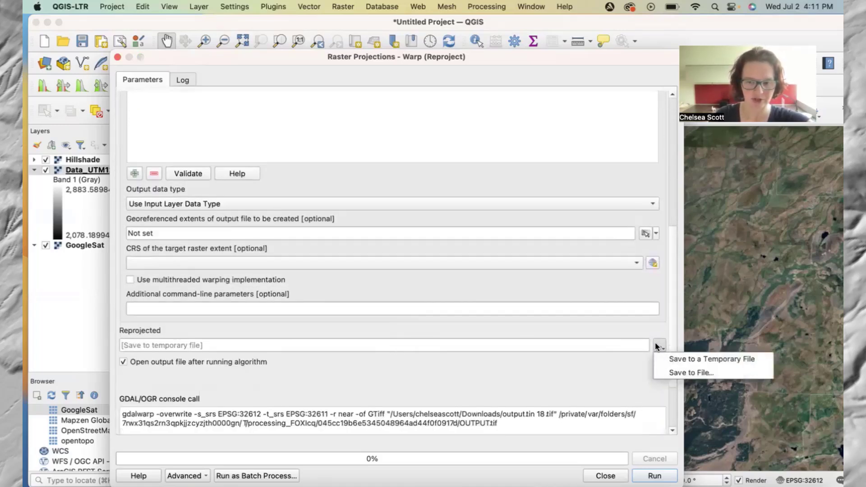
{"action": "left_click", "coordinate": [674, 372]}
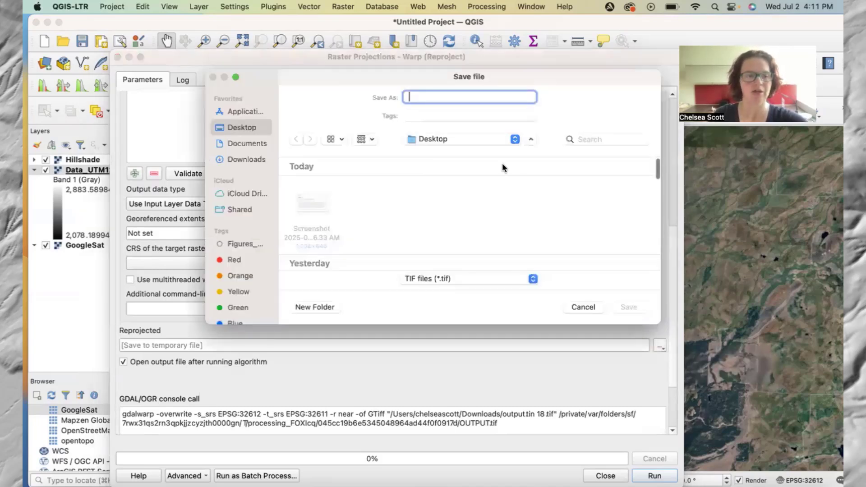
{"action": "type", "text": "Data"}
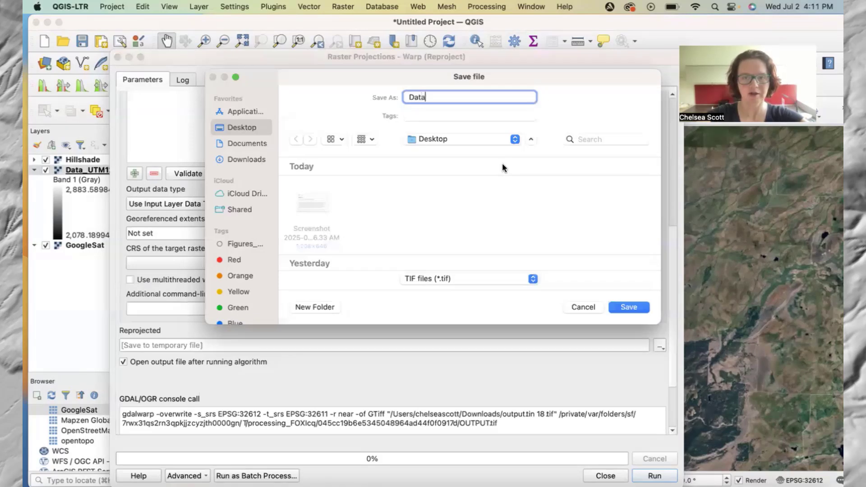
{"action": "type", "text": "_UTM"}
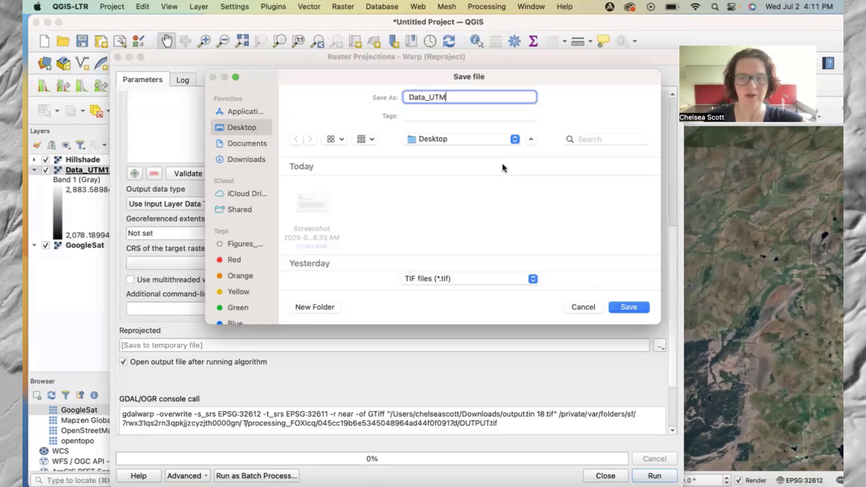
{"action": "type", "text": "_11_"}
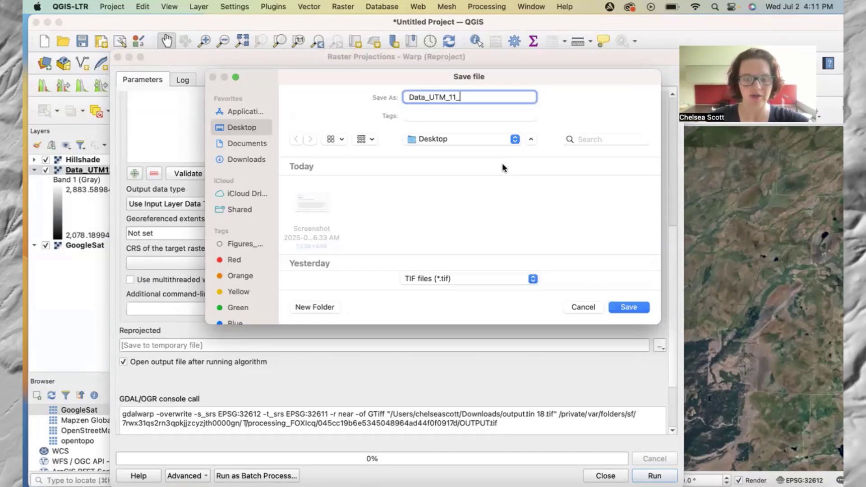
{"action": "type", "text": "NN"}
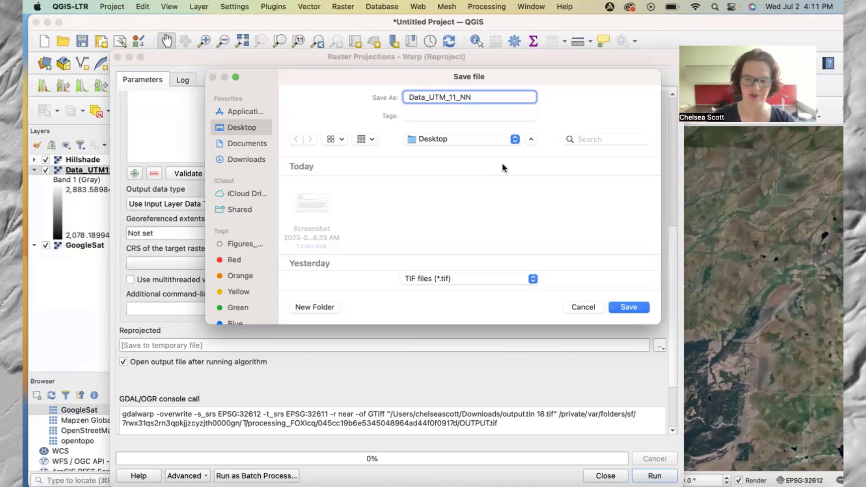
{"action": "key", "text": "Return"}
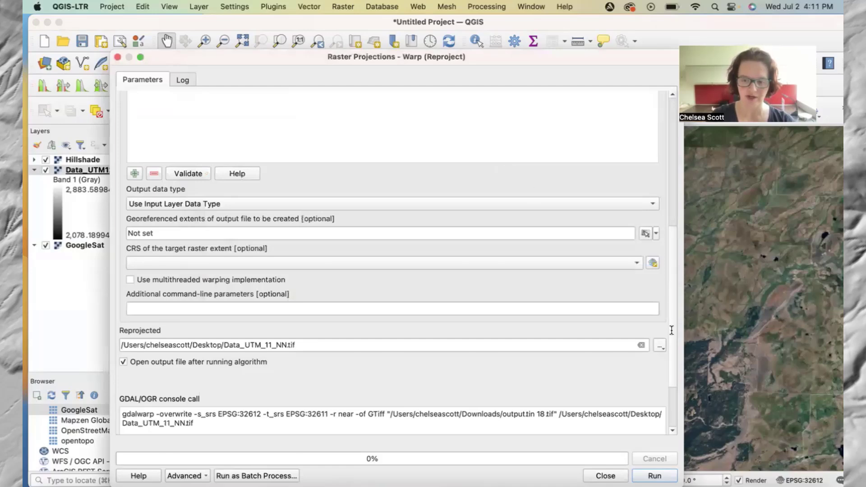
Run the reprojection to UTM zone 11N and move the resulting Data_UTM_11_NN layer above the Hillshade layer.
{"action": "left_click", "coordinate": [657, 475]}
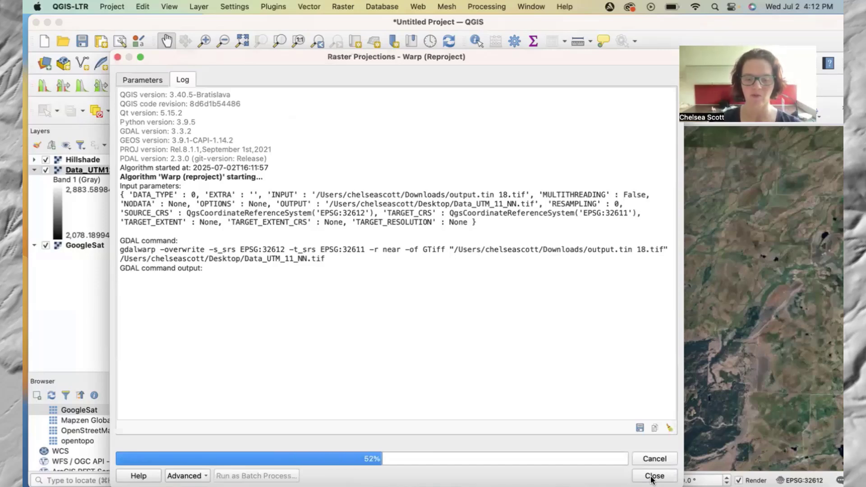
{"action": "left_click", "coordinate": [582, 476]}
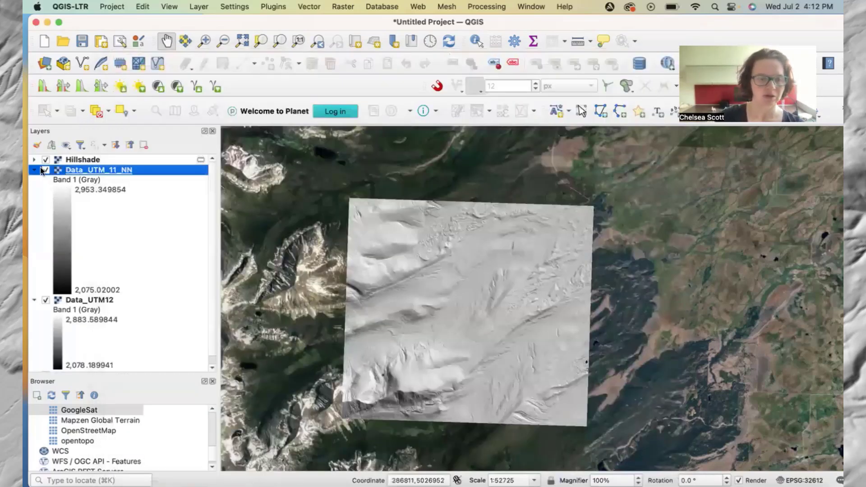
{"action": "left_click_drag", "start_coordinate": [93, 169], "coordinate": [98, 156]}
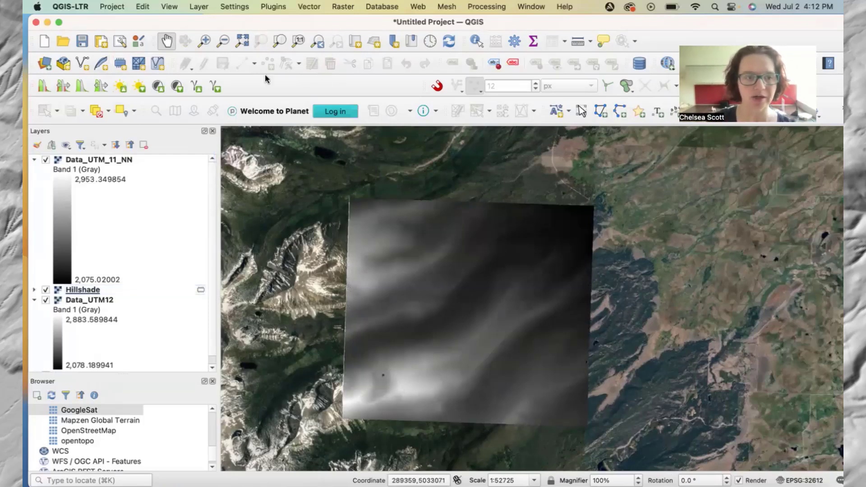
Generate a hillshade of Data_UTM_11_NN with a light azimuth of 45 and examine its surface texture up close.
{"action": "left_click", "coordinate": [143, 158]}
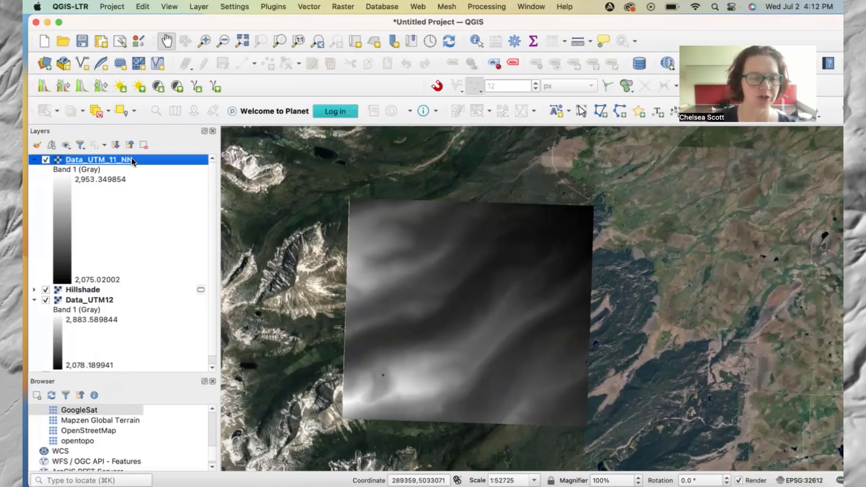
{"action": "left_click", "coordinate": [342, 5]}
{"action": "mouse_move", "coordinate": [356, 42]}
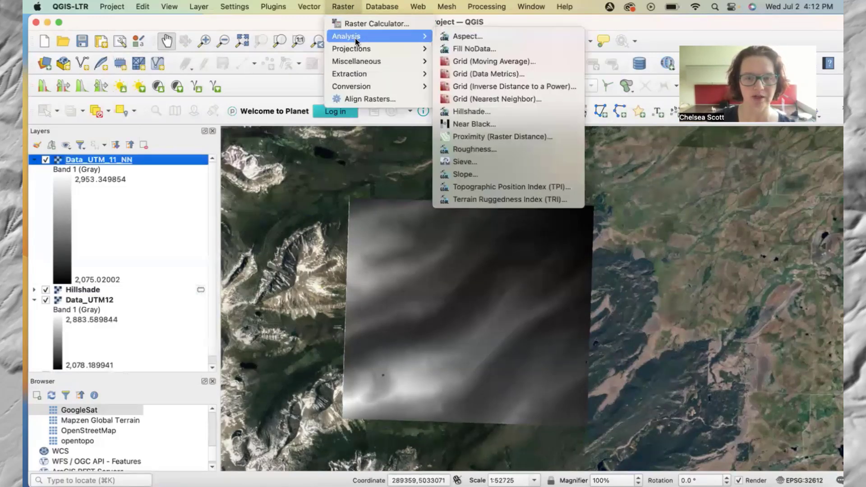
{"action": "left_click", "coordinate": [475, 111]}
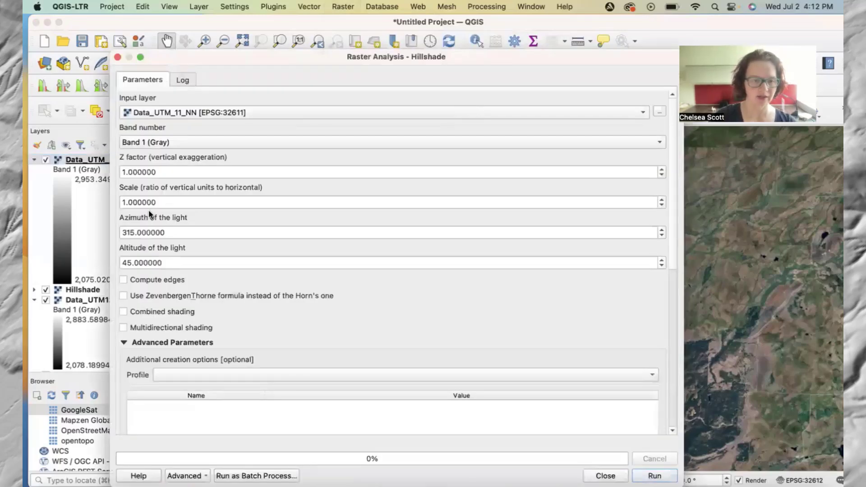
{"action": "left_click_drag", "start_coordinate": [176, 233], "coordinate": [114, 231]}
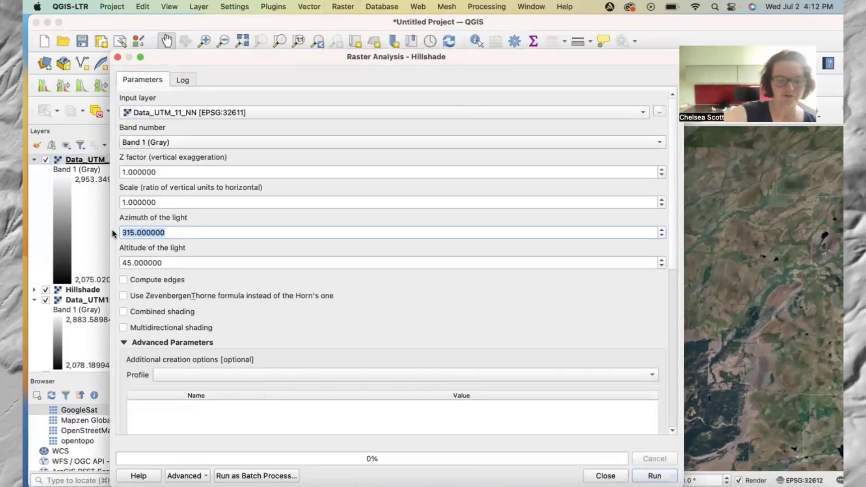
{"action": "type", "text": "45"}
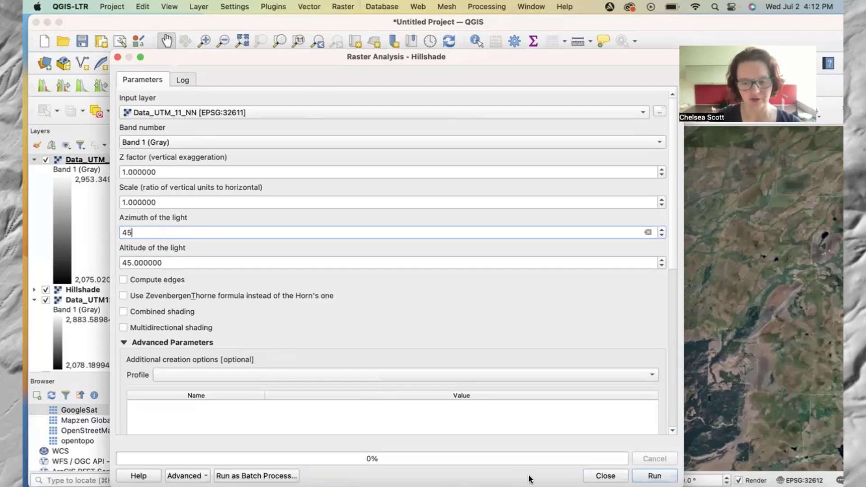
{"action": "left_click", "coordinate": [654, 476]}
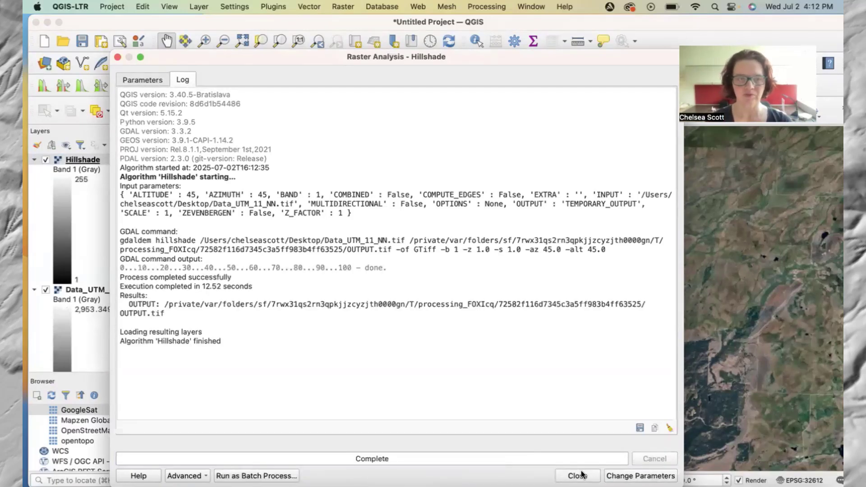
{"action": "left_click", "coordinate": [577, 476]}
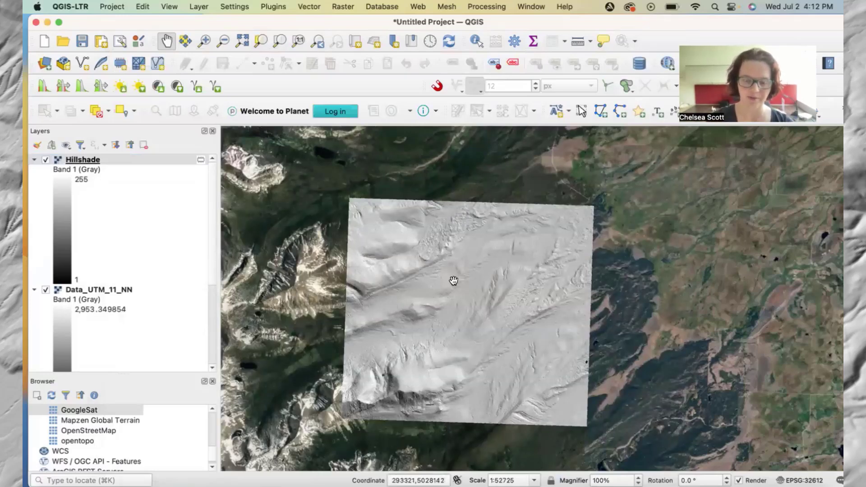
{"action": "scroll", "coordinate": [453, 281], "scroll_direction": "up", "scroll_amount": 5}
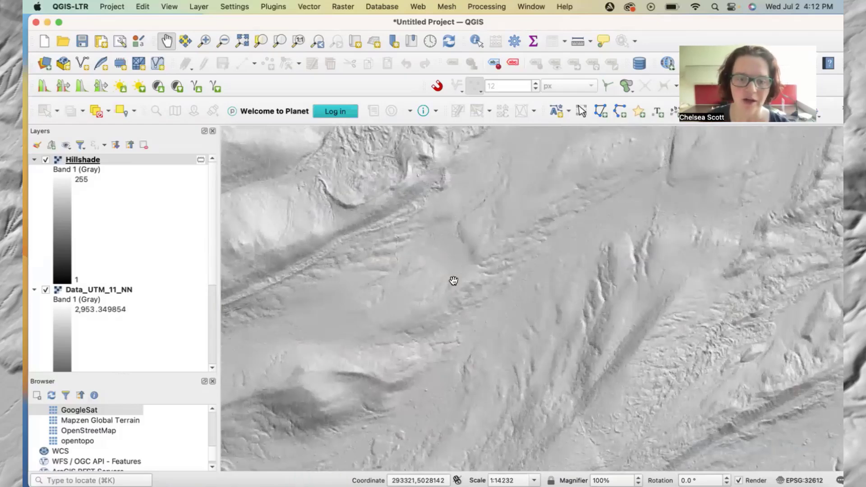
{"action": "scroll", "coordinate": [453, 280], "scroll_direction": "up", "scroll_amount": 1}
{"action": "scroll", "coordinate": [500, 286], "scroll_direction": "up", "scroll_amount": 3}
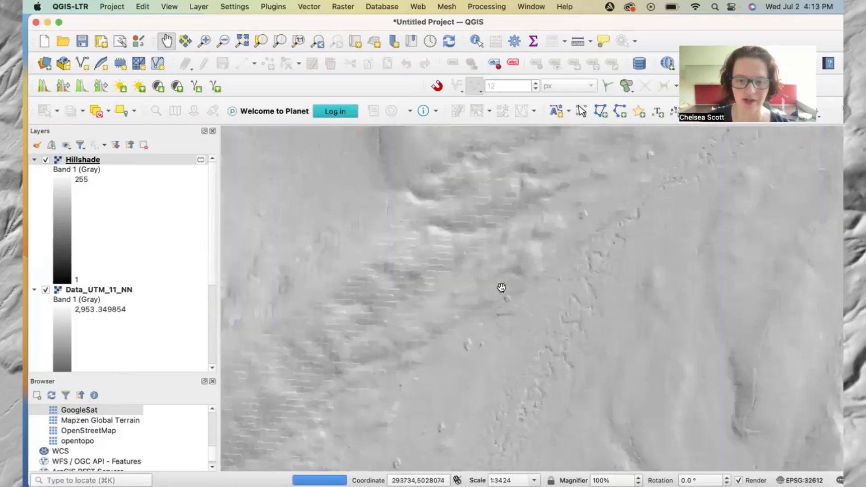
{"action": "scroll", "coordinate": [502, 288], "scroll_direction": "down", "scroll_amount": 1}
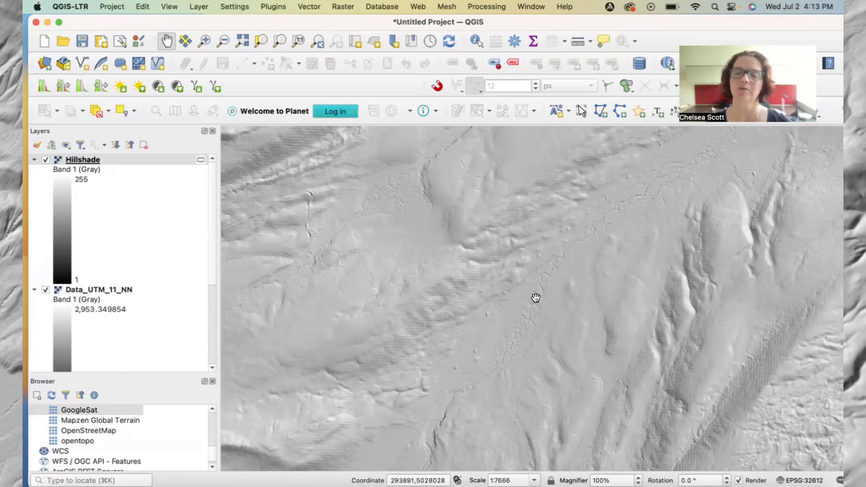
Remove the Hillshade layer above Data_UTM_11_NN from the project.
{"action": "left_click", "coordinate": [89, 159]}
{"action": "left_click", "coordinate": [146, 144]}
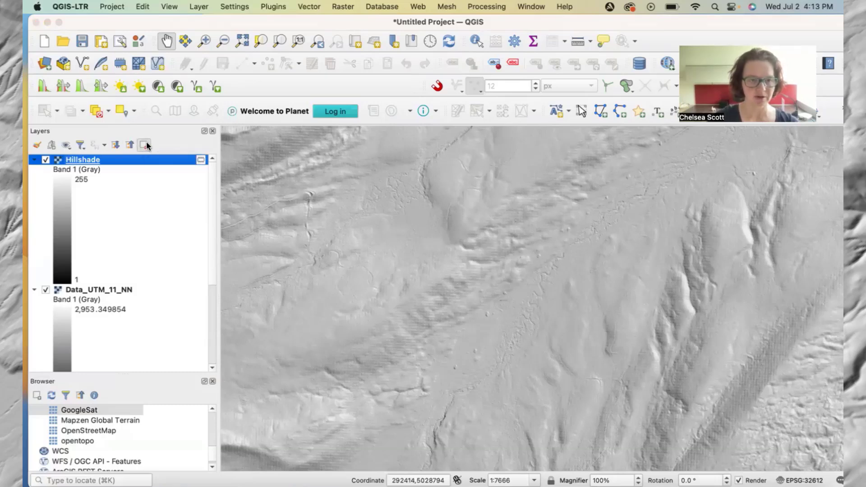
{"action": "left_click", "coordinate": [477, 268]}
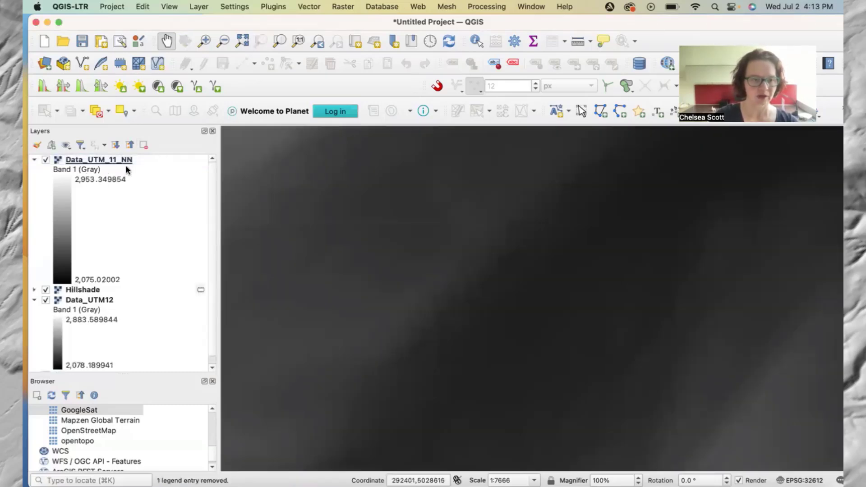
Start a Warp (Reproject) of the Data_UTM12 raster with the project CRS EPSG:32612 - WGS 84 / UTM zone 12N as source.
{"action": "left_click", "coordinate": [98, 301]}
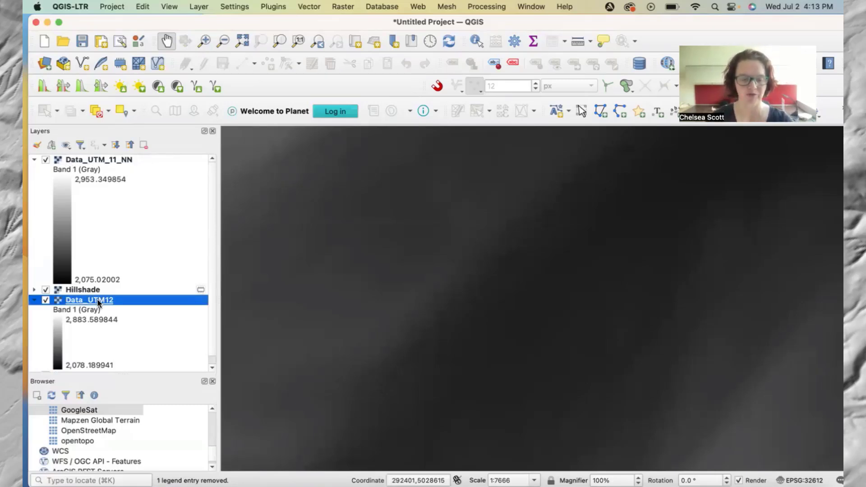
{"action": "left_click", "coordinate": [341, 6]}
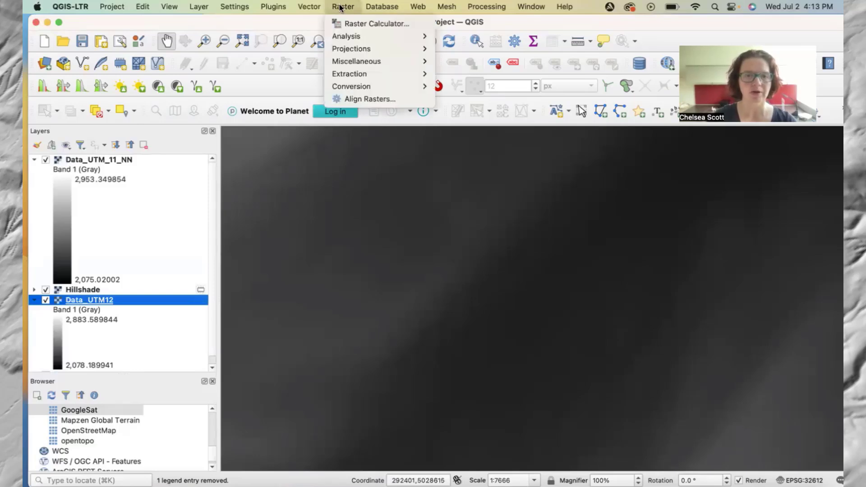
{"action": "mouse_move", "coordinate": [357, 52]}
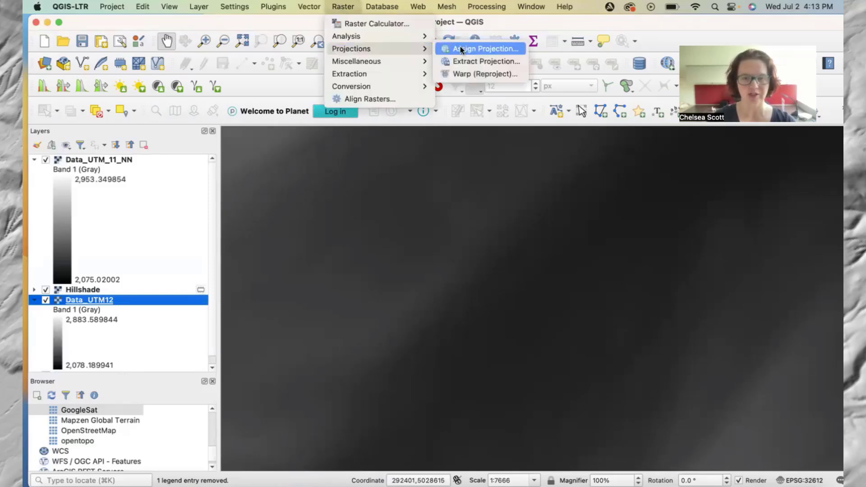
{"action": "left_click", "coordinate": [466, 73]}
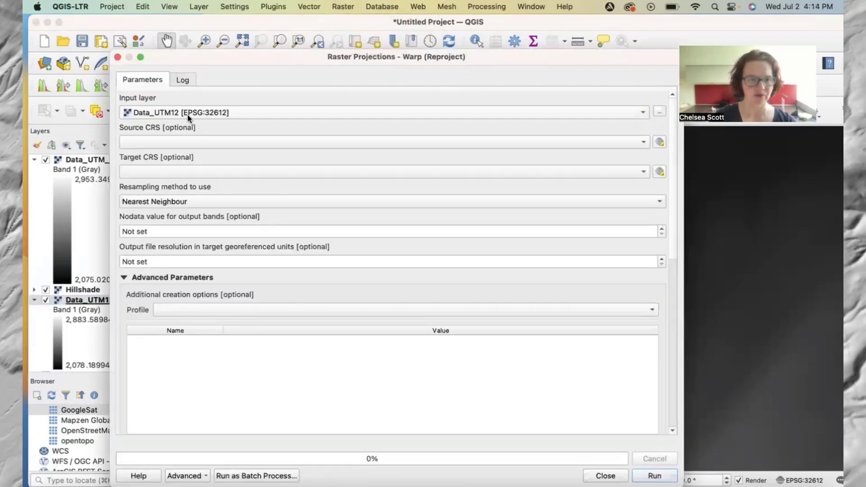
{"action": "left_click", "coordinate": [204, 141]}
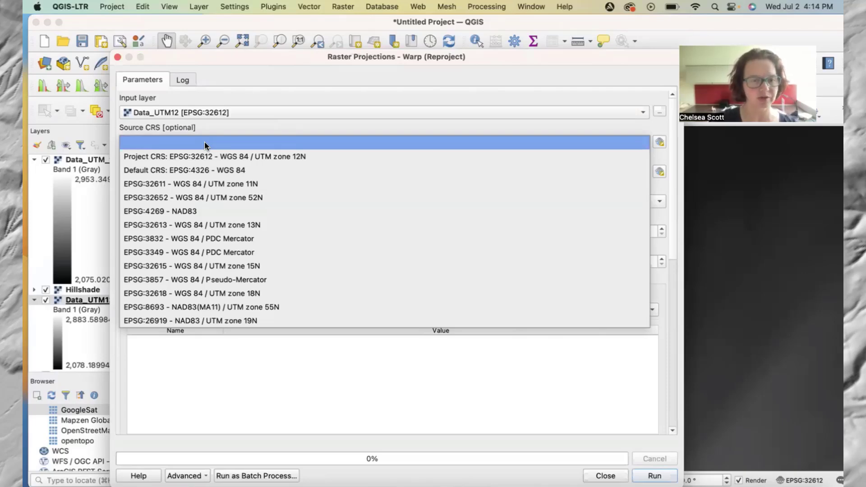
{"action": "left_click", "coordinate": [206, 156]}
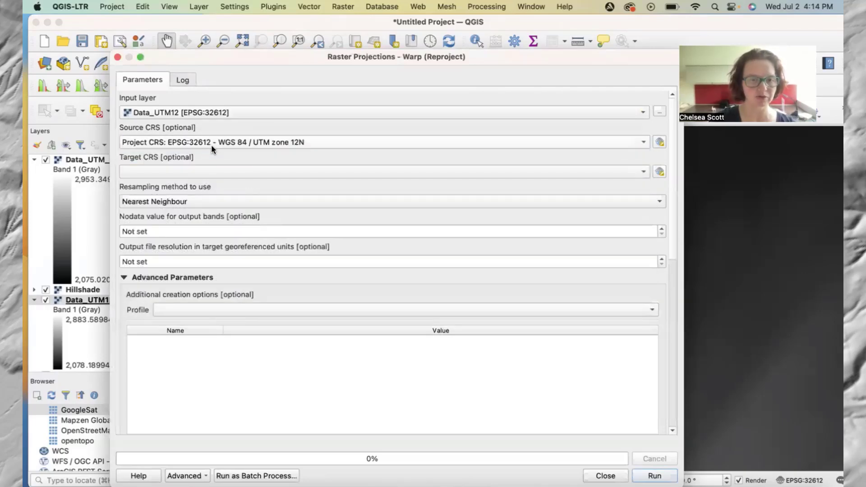
Set the target CRS to EPSG:32611 - WGS 84 / UTM zone 11N and the resampling method to Bilinear (2x2 Kernel).
{"action": "left_click", "coordinate": [211, 170]}
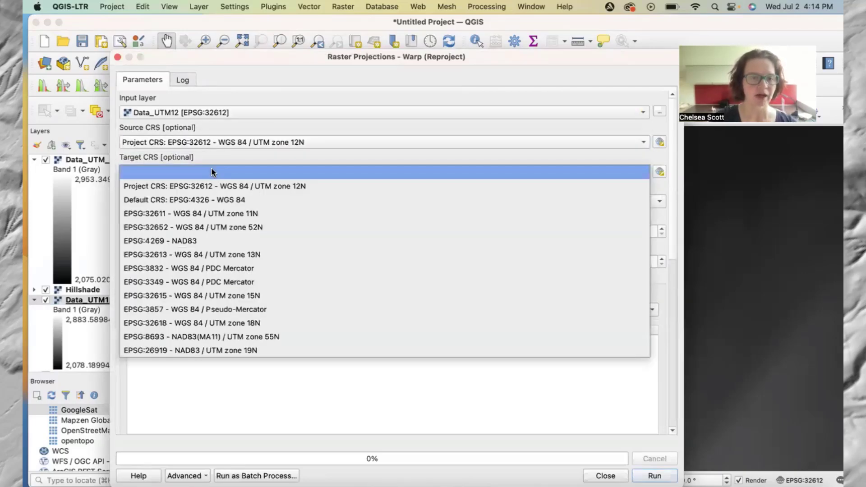
{"action": "left_click", "coordinate": [214, 214]}
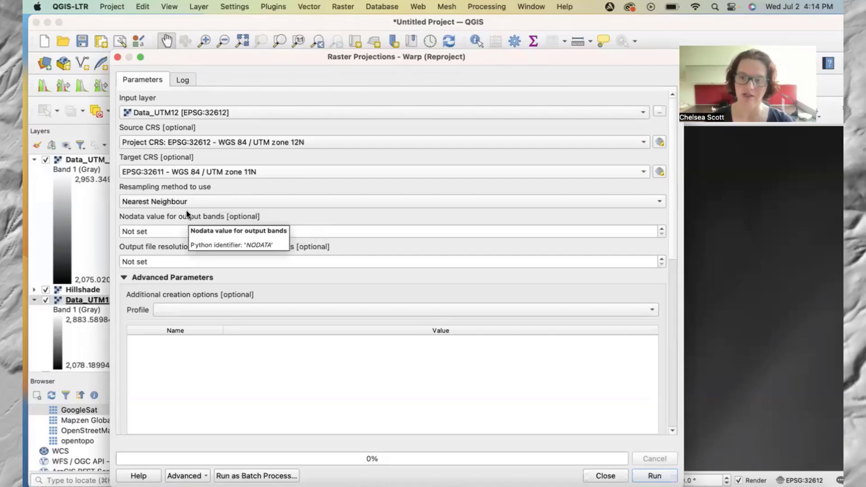
{"action": "left_click", "coordinate": [195, 202]}
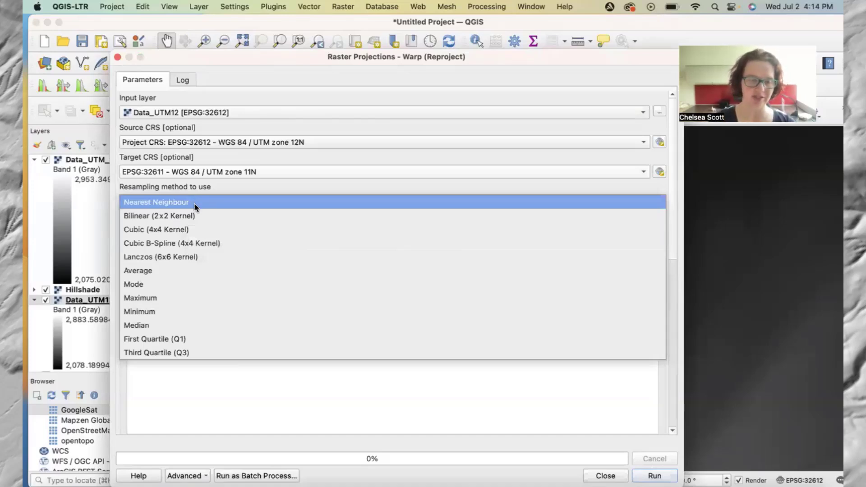
{"action": "left_click", "coordinate": [196, 216]}
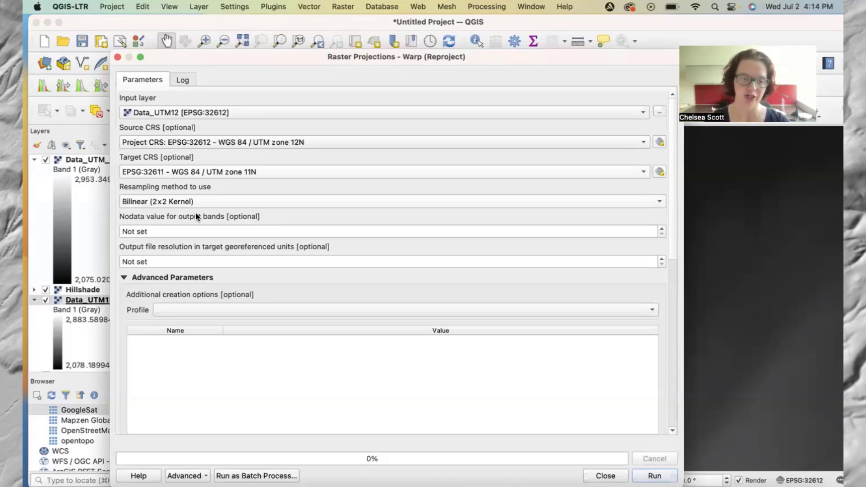
Set the reprojected output to the TIF file Data_UTM11_Bilinear on the Desktop and run the reprojection.
{"action": "scroll", "coordinate": [426, 412], "scroll_direction": "down", "scroll_amount": 5}
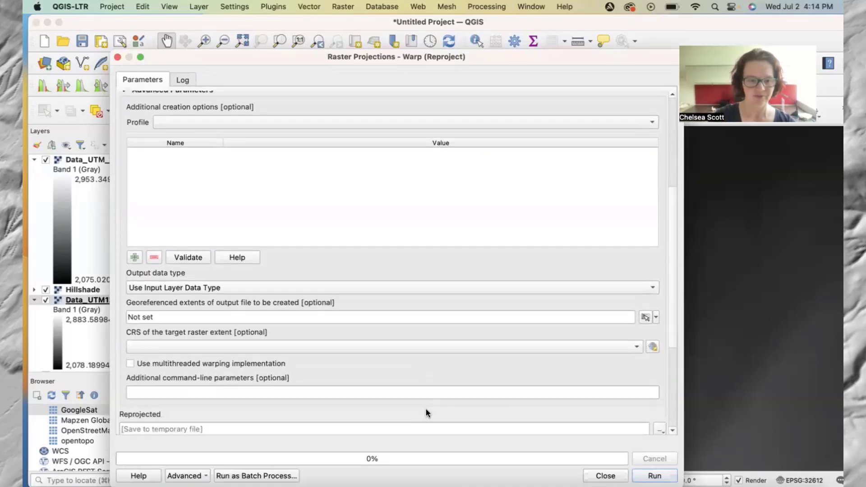
{"action": "scroll", "coordinate": [426, 413], "scroll_direction": "down", "scroll_amount": 4}
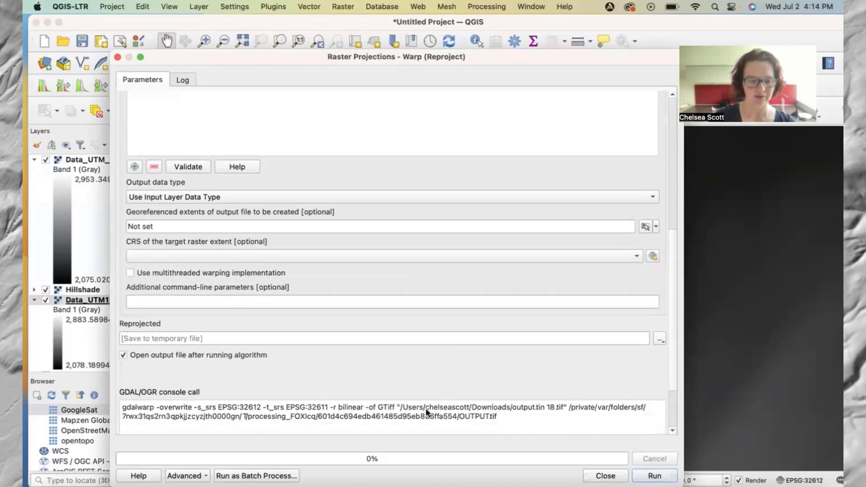
{"action": "left_click", "coordinate": [659, 339]}
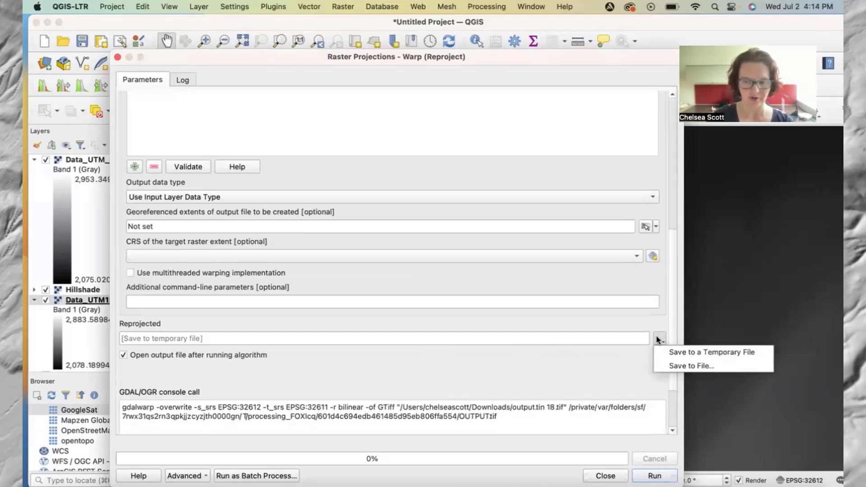
{"action": "left_click", "coordinate": [670, 365]}
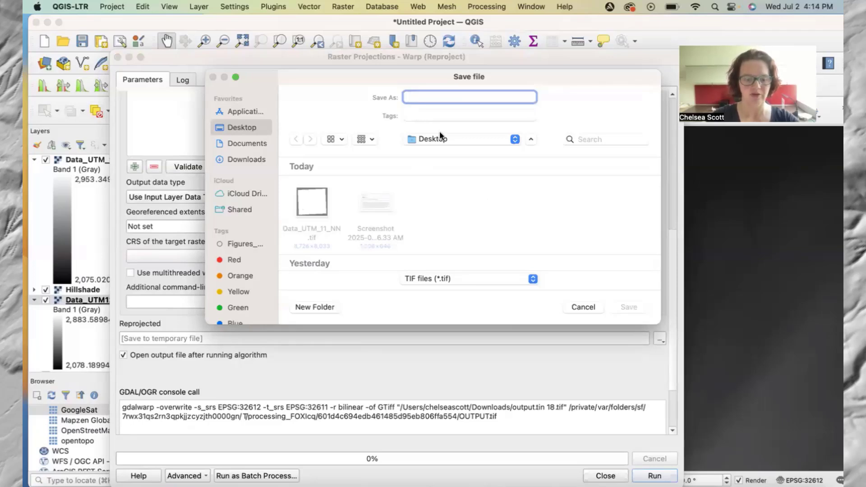
{"action": "type", "text": "Data"}
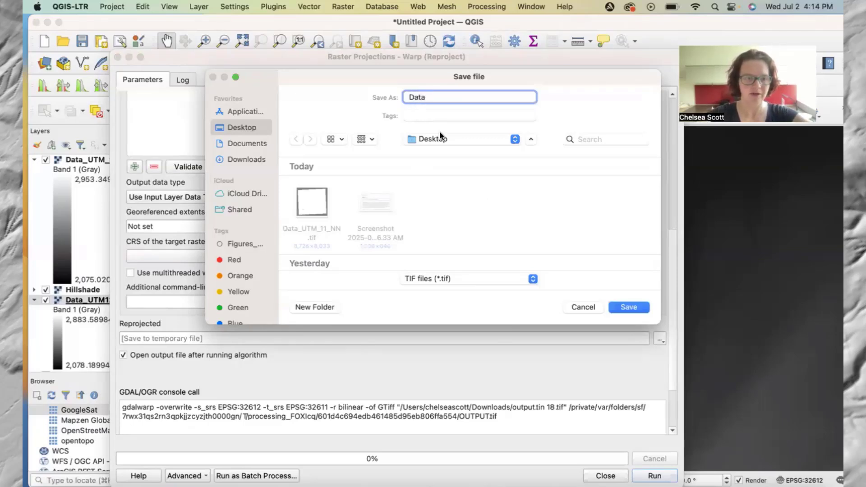
{"action": "type", "text": "_UTM"}
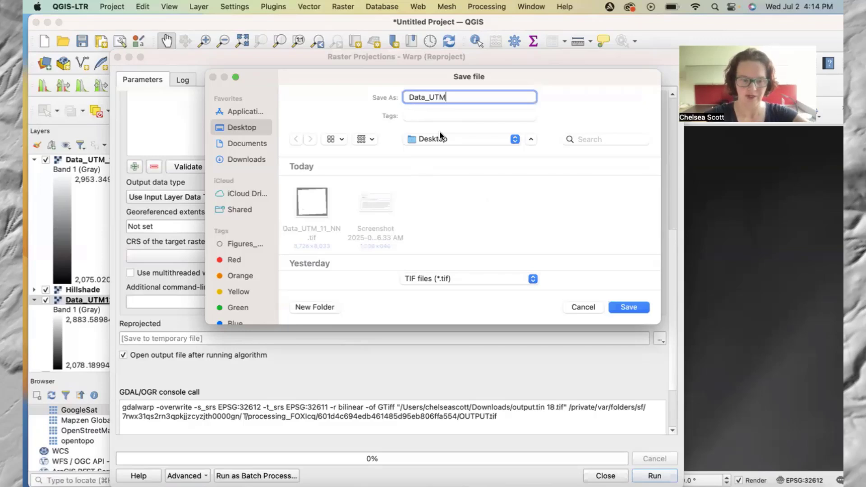
{"action": "type", "text": "11_B"}
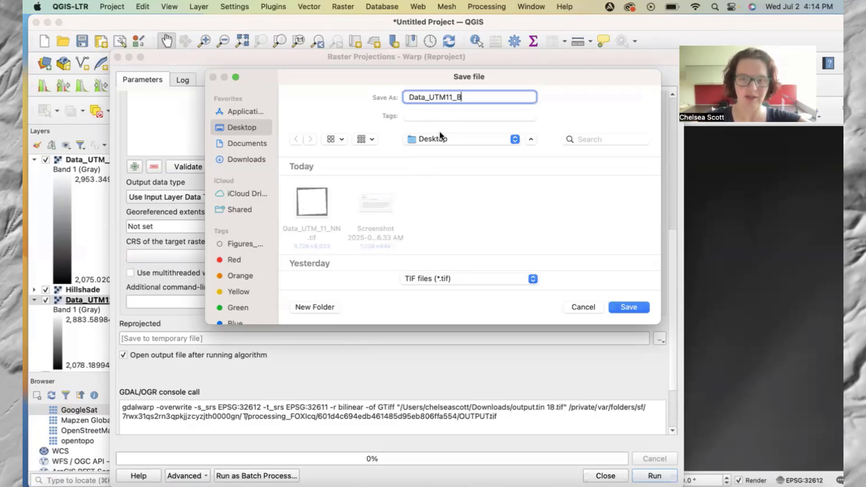
{"action": "type", "text": "ilinear"}
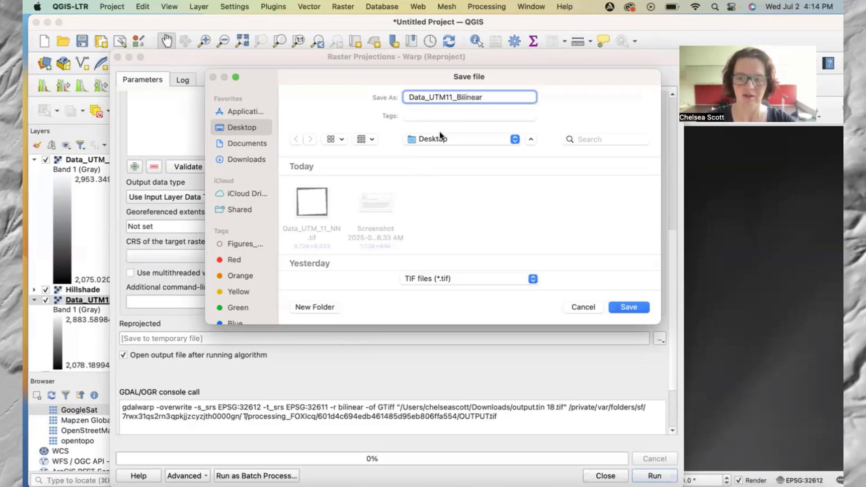
{"action": "key", "text": "Return"}
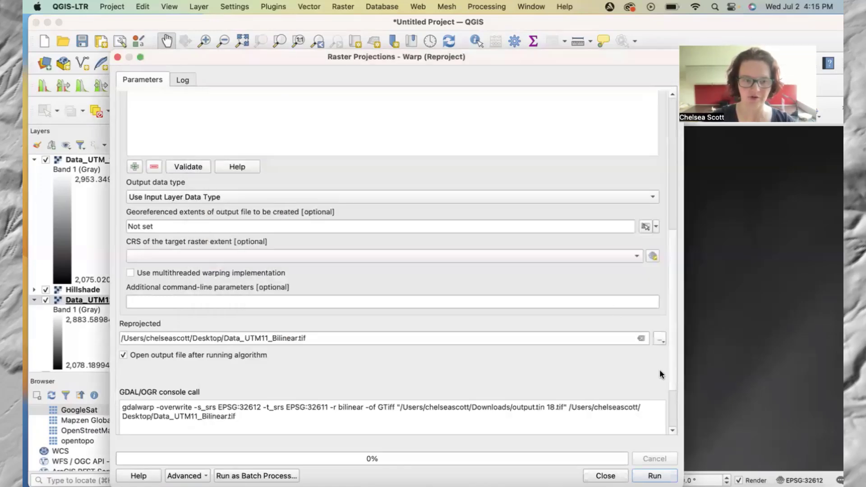
{"action": "left_click", "coordinate": [659, 476]}
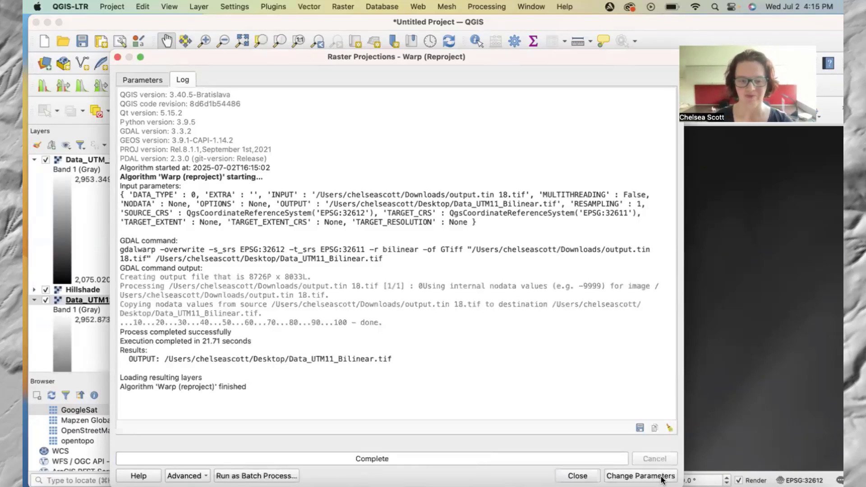
Close the finished reprojection, collapse the Data_UTM11_Bilinear legend and move that layer above Data_UTM_11_NN in the layer order.
{"action": "left_click", "coordinate": [581, 476]}
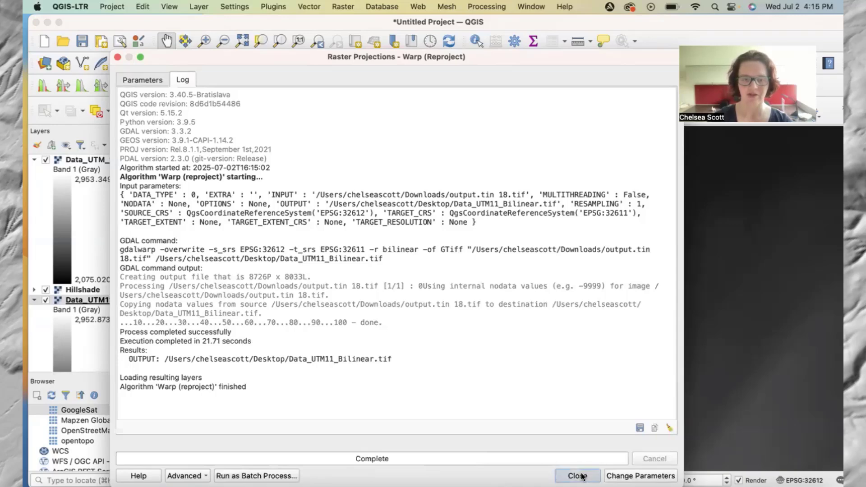
{"action": "scroll", "coordinate": [321, 278], "scroll_direction": "down", "scroll_amount": 2}
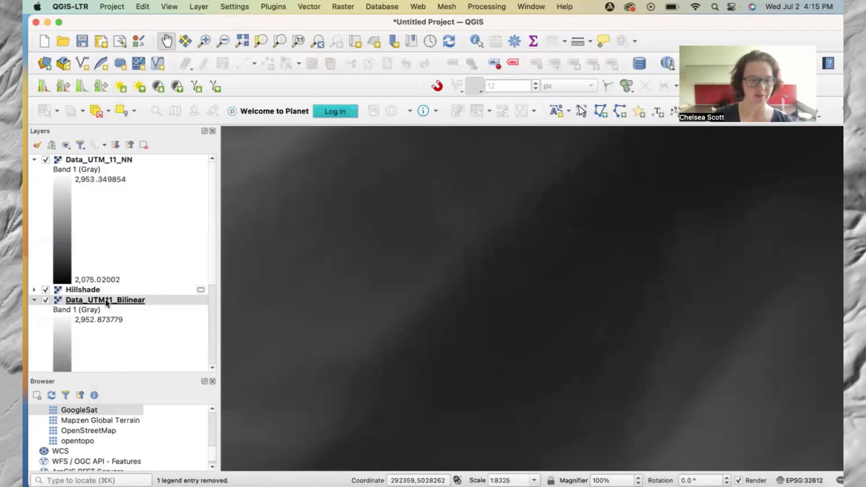
{"action": "left_click", "coordinate": [36, 303]}
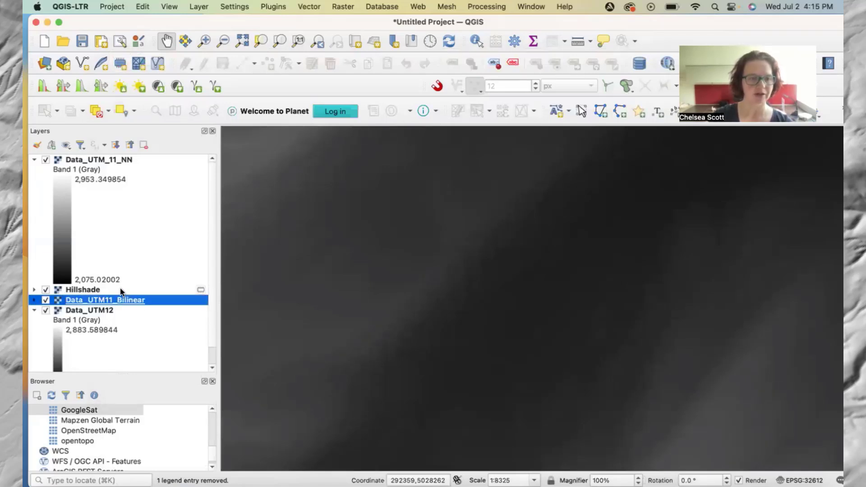
{"action": "left_click_drag", "start_coordinate": [123, 293], "coordinate": [131, 156]}
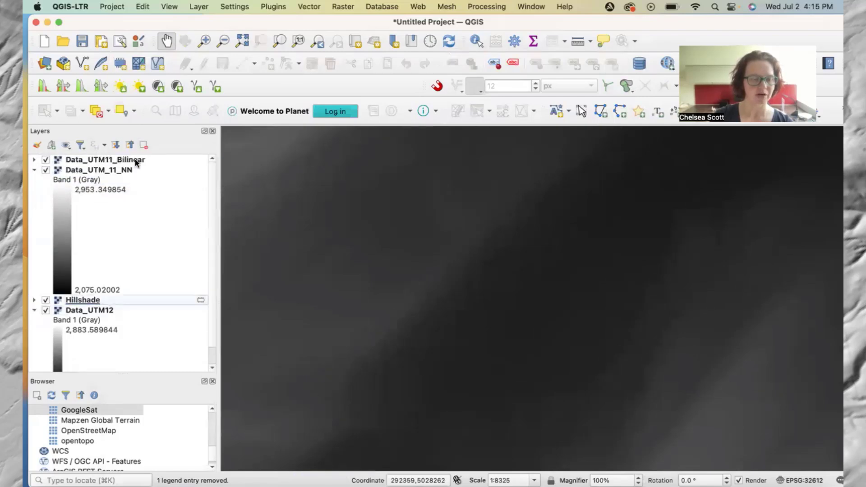
Generate a temporary hillshade from the Data_UTM11_Bilinear layer with the azimuth of the light set to 45.
{"action": "left_click", "coordinate": [134, 159]}
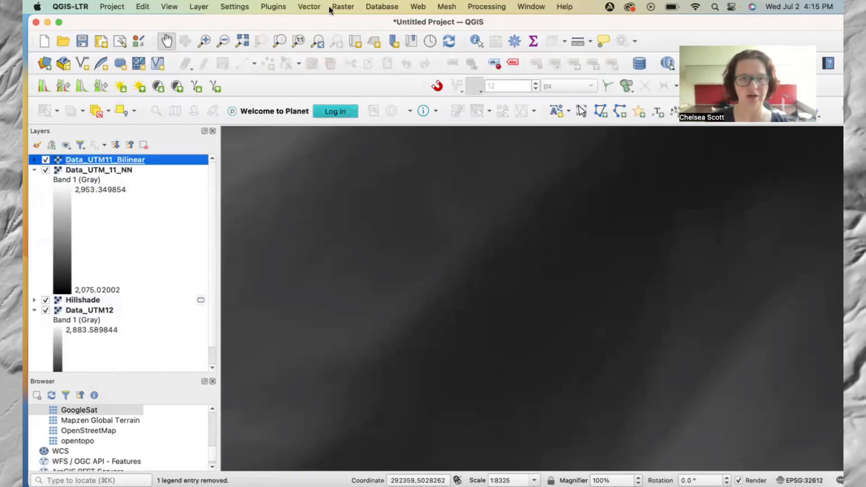
{"action": "left_click", "coordinate": [342, 5]}
{"action": "mouse_move", "coordinate": [354, 38]}
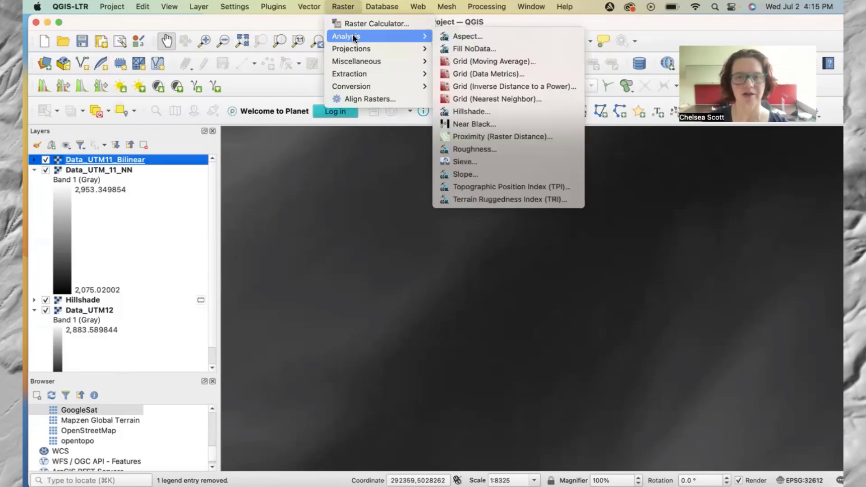
{"action": "left_click", "coordinate": [475, 111]}
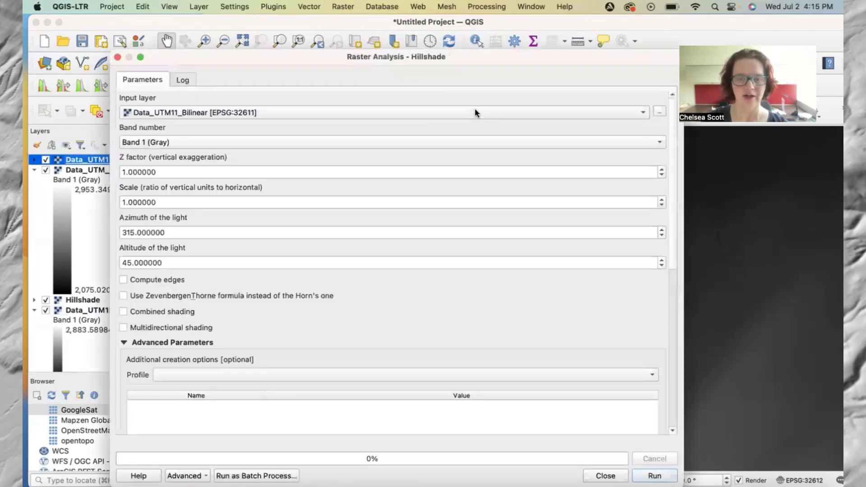
{"action": "double_click", "coordinate": [131, 231]}
{"action": "type", "text": "45"}
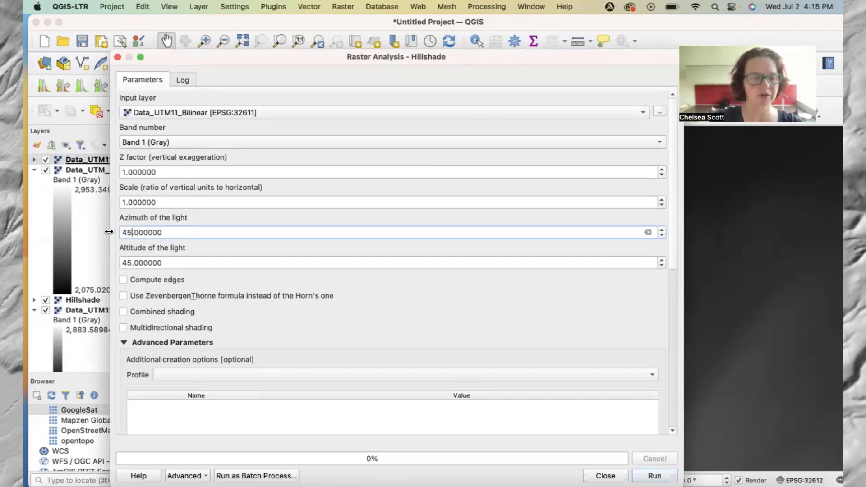
{"action": "scroll", "coordinate": [489, 336], "scroll_direction": "down", "scroll_amount": 10}
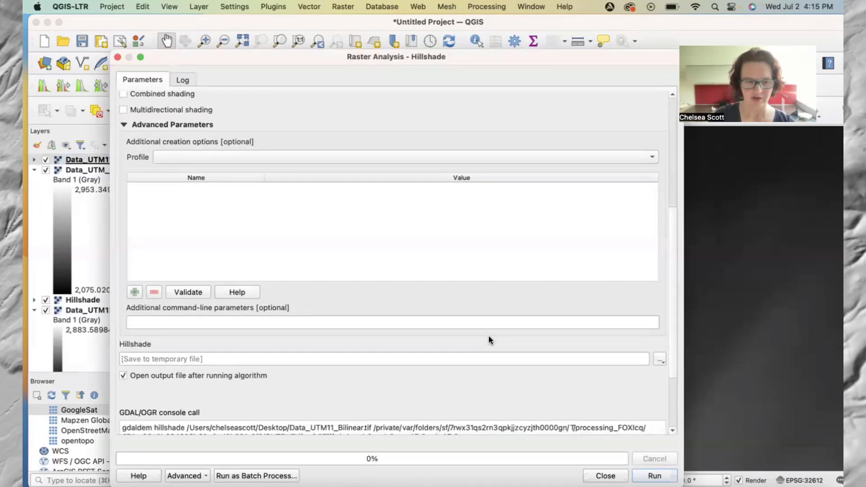
{"action": "left_click", "coordinate": [648, 477]}
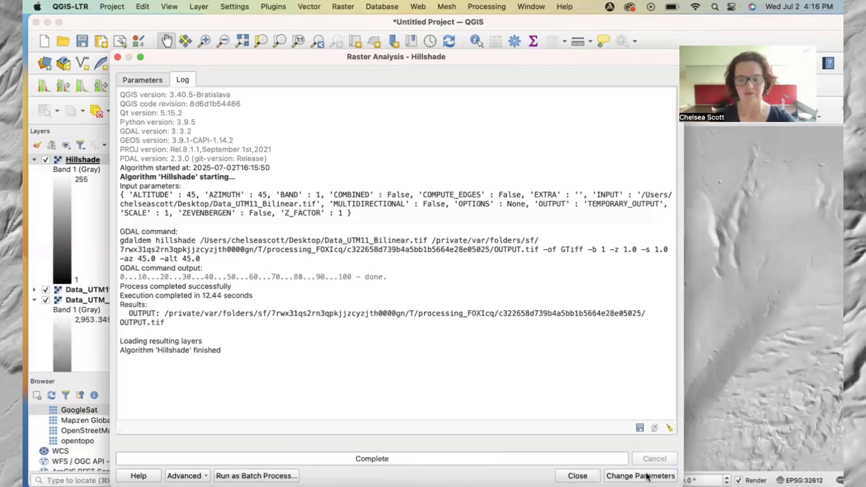
{"action": "left_click", "coordinate": [591, 477]}
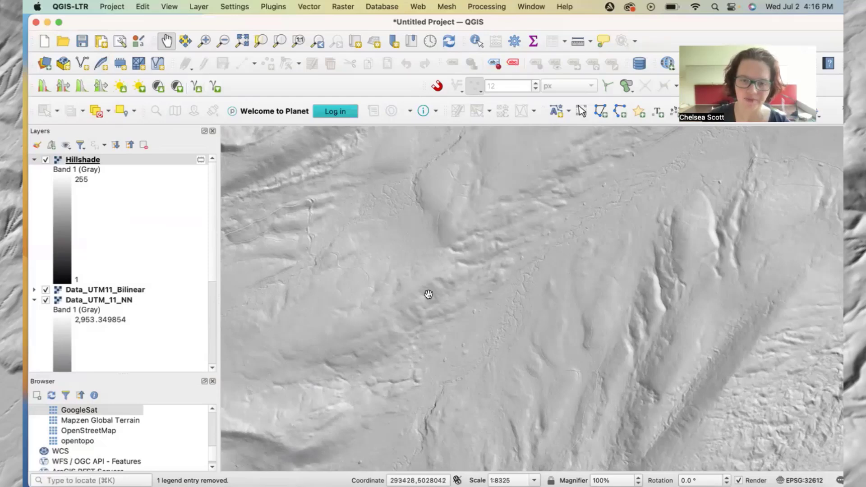
Examine the terrain in the new bilinear hillshade up close for resampling artifacts.
{"action": "scroll", "coordinate": [413, 278], "scroll_direction": "up", "scroll_amount": 1}
{"action": "scroll", "coordinate": [413, 277], "scroll_direction": "up", "scroll_amount": 1}
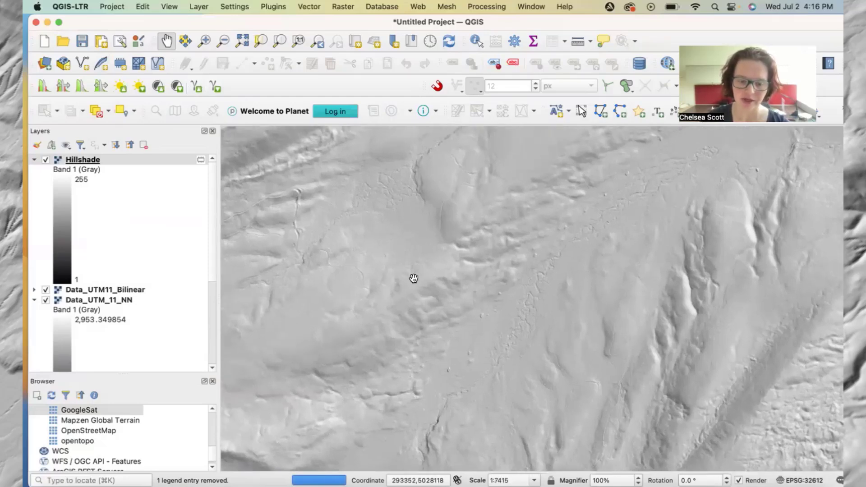
{"action": "scroll", "coordinate": [414, 278], "scroll_direction": "up", "scroll_amount": 2}
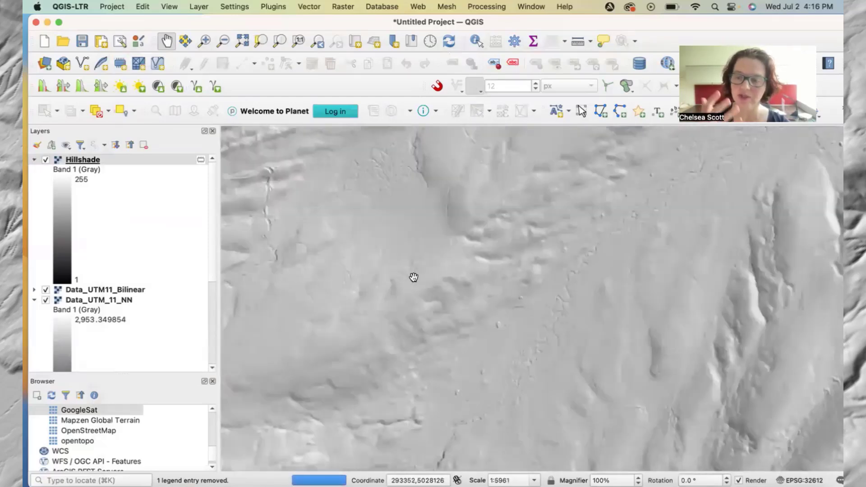